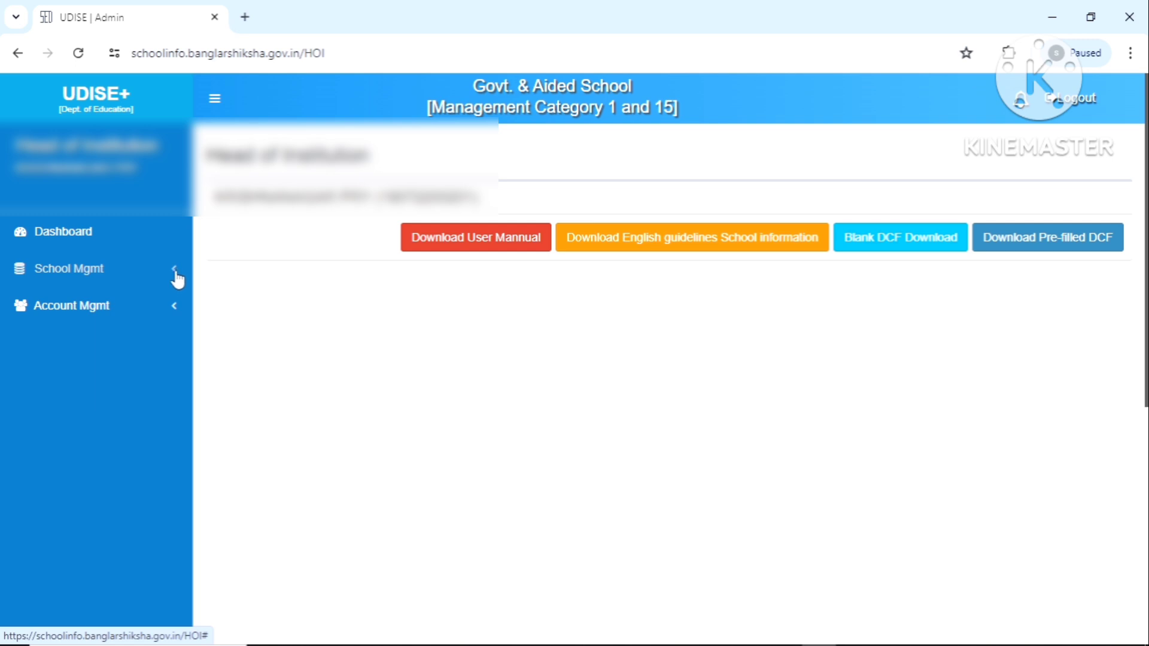
Open the school's UDISE+ data and bring up the first School Profile and Other Details section.
click(177, 279)
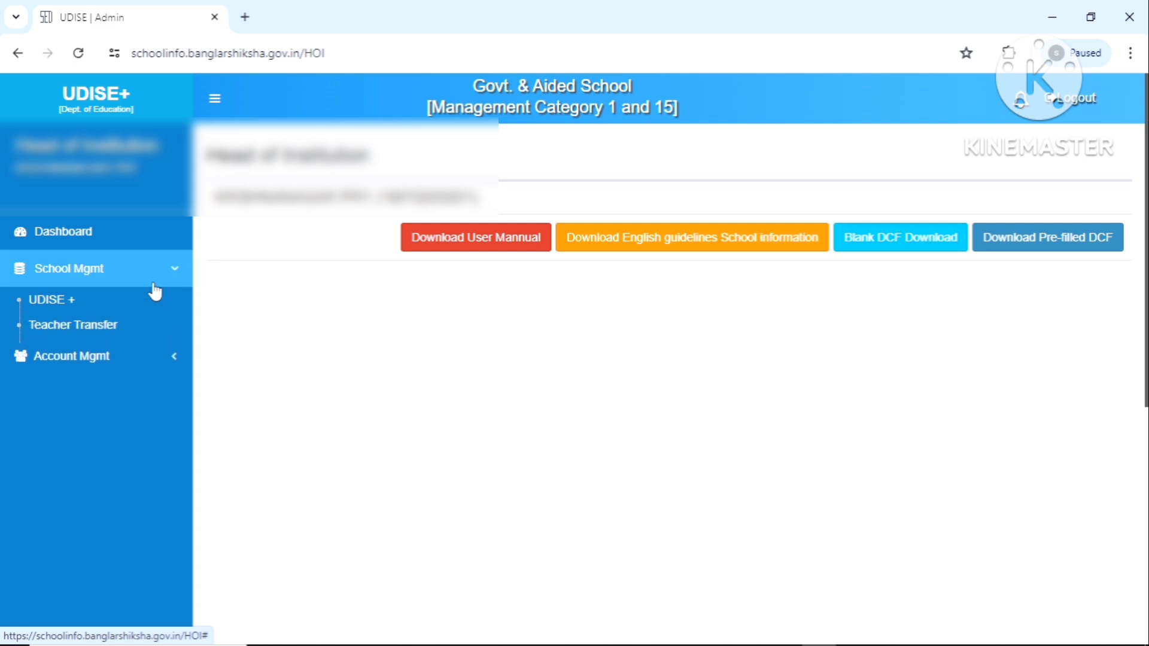
click(153, 299)
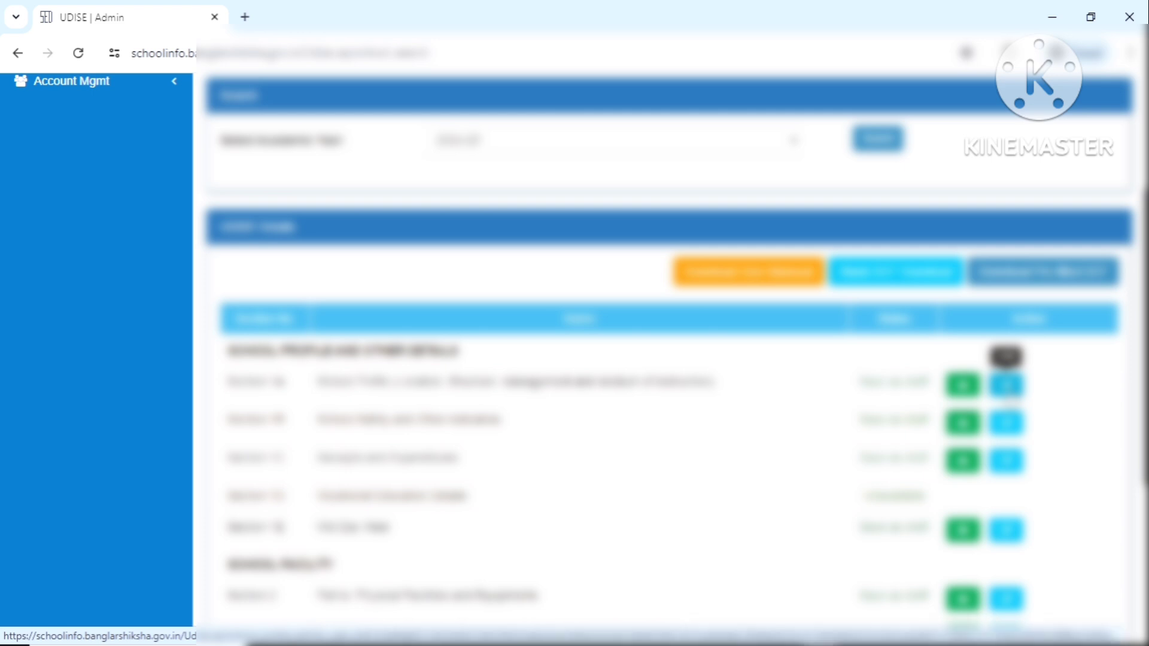
click(1008, 385)
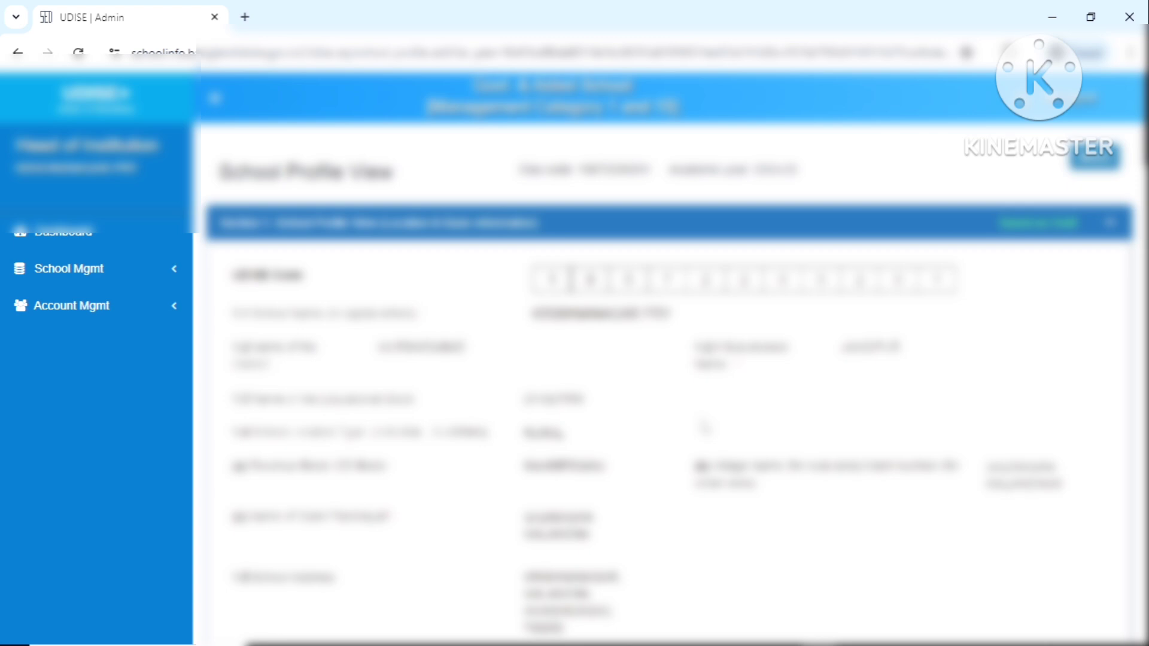
Examine the school's location particulars, geographic coordinates, contact details and head-of-school details in the School Profile section.
scroll(704, 427, down, 2)
scroll(705, 428, down, 1)
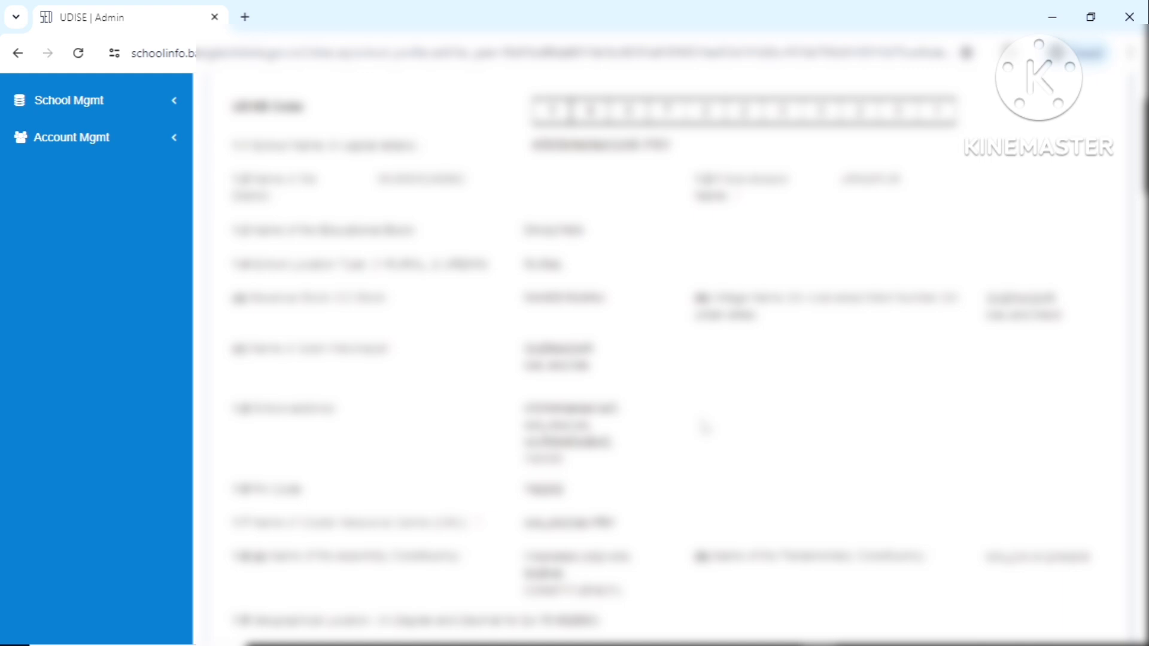
scroll(705, 428, down, 1)
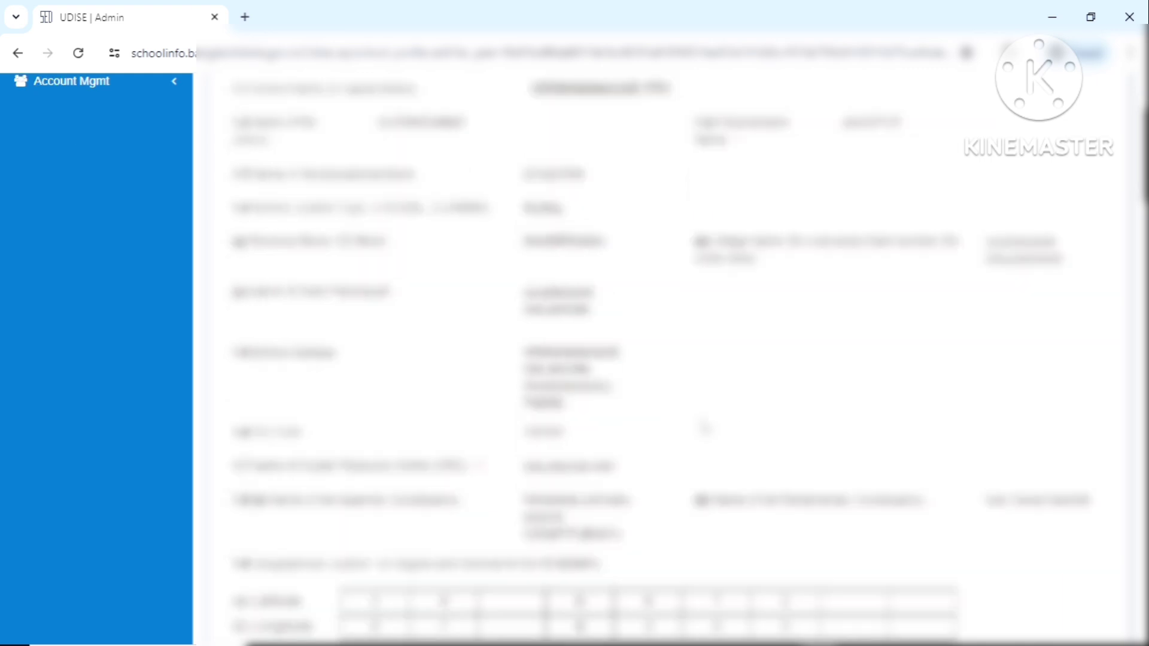
scroll(705, 427, down, 2)
scroll(706, 427, down, 2)
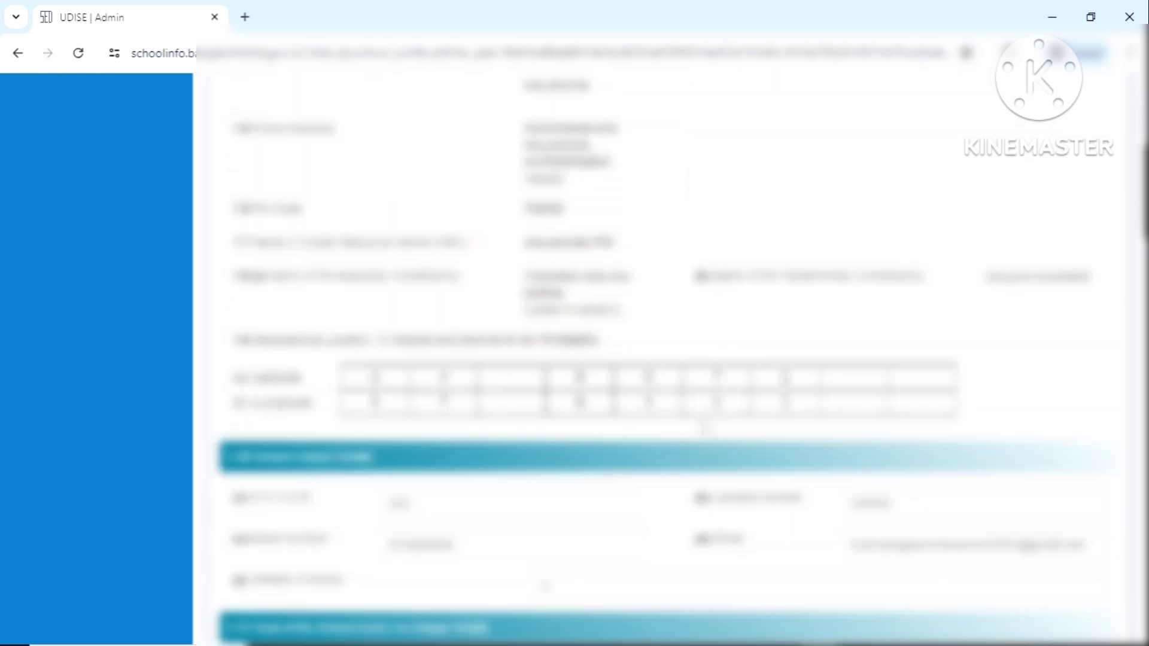
scroll(714, 419, down, 1)
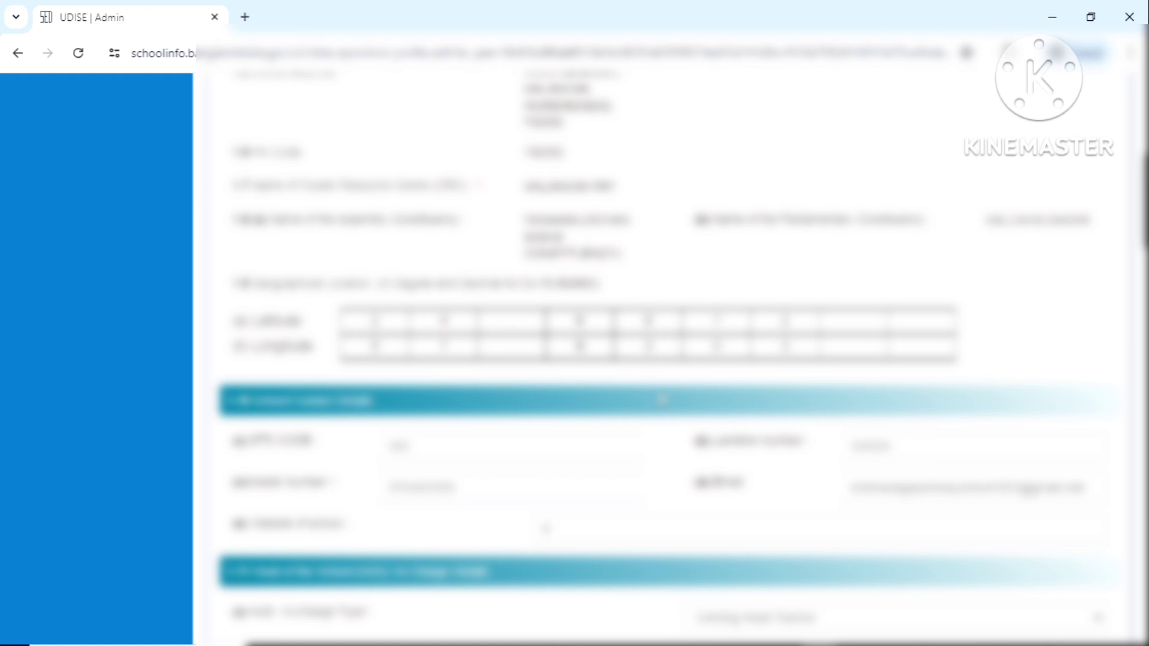
scroll(426, 411, down, 4)
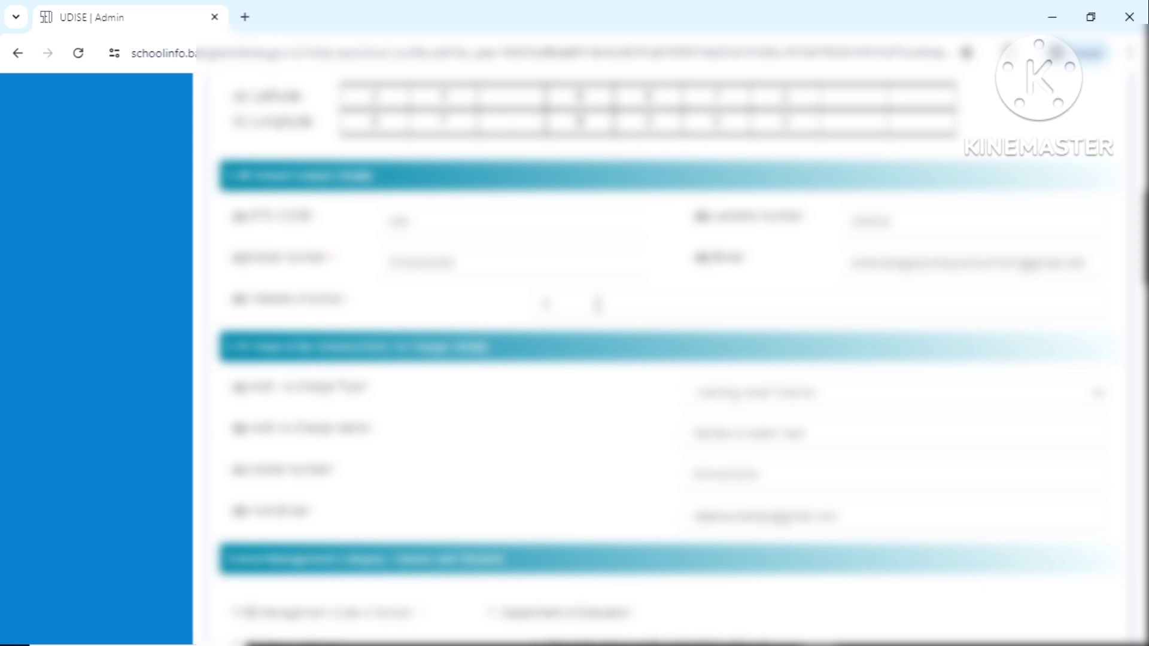
scroll(597, 306, down, 3)
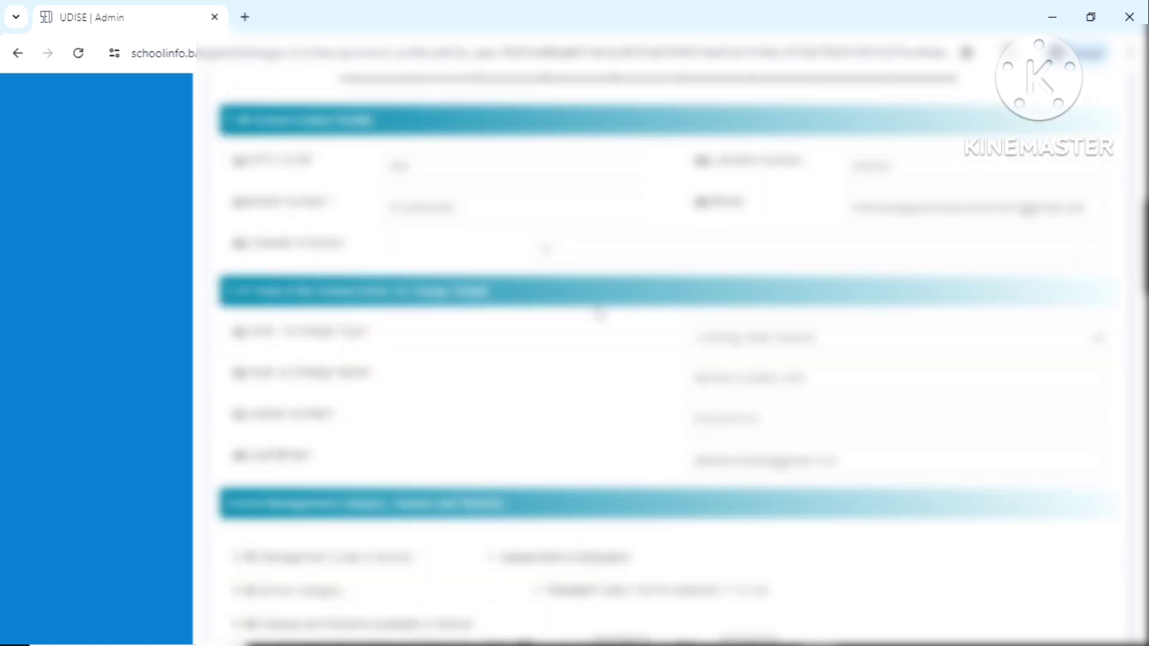
scroll(598, 314, down, 1)
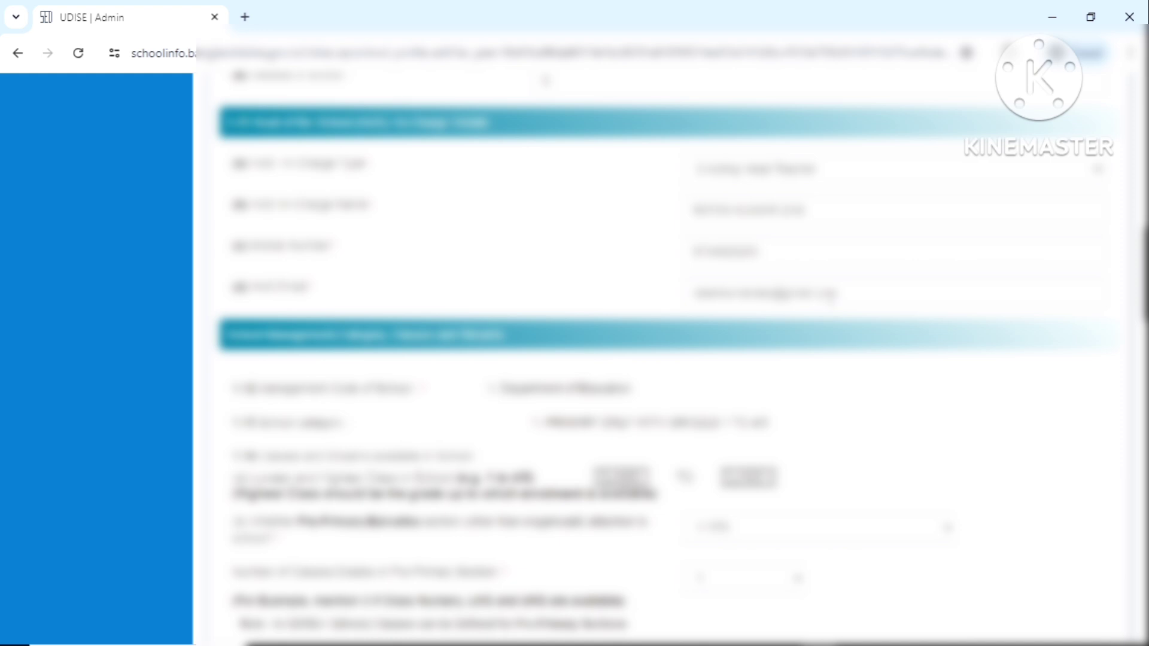
Review the school management category, class range, pre-primary details, respondent details, academic session and year of recognition.
scroll(658, 359, down, 4)
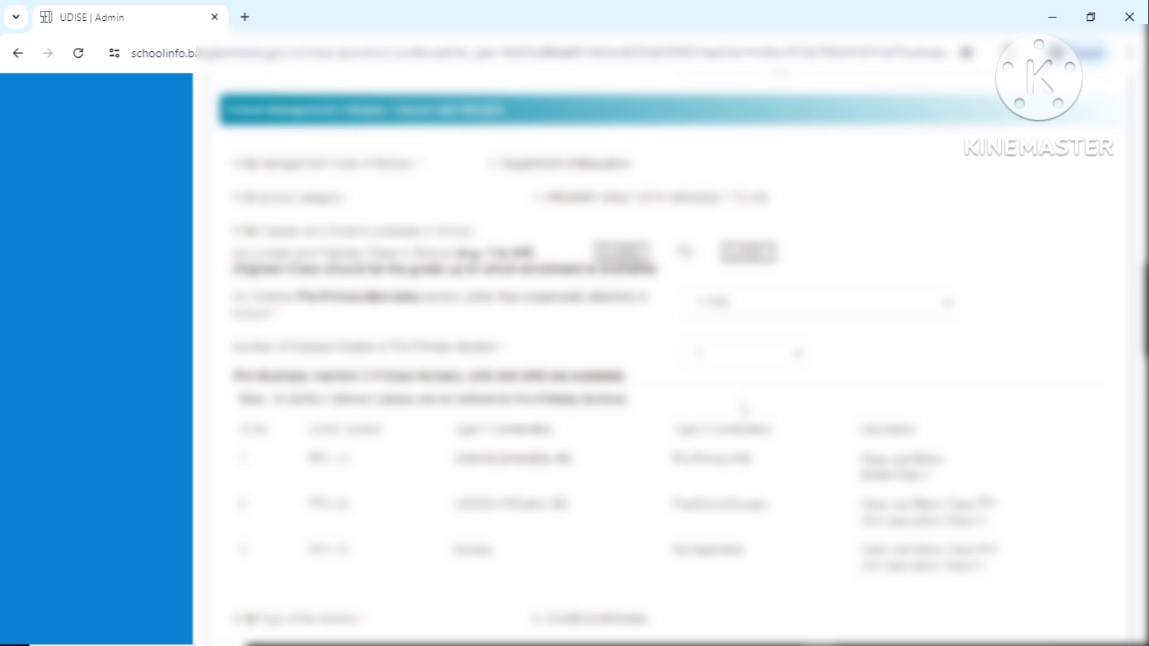
scroll(743, 409, down, 5)
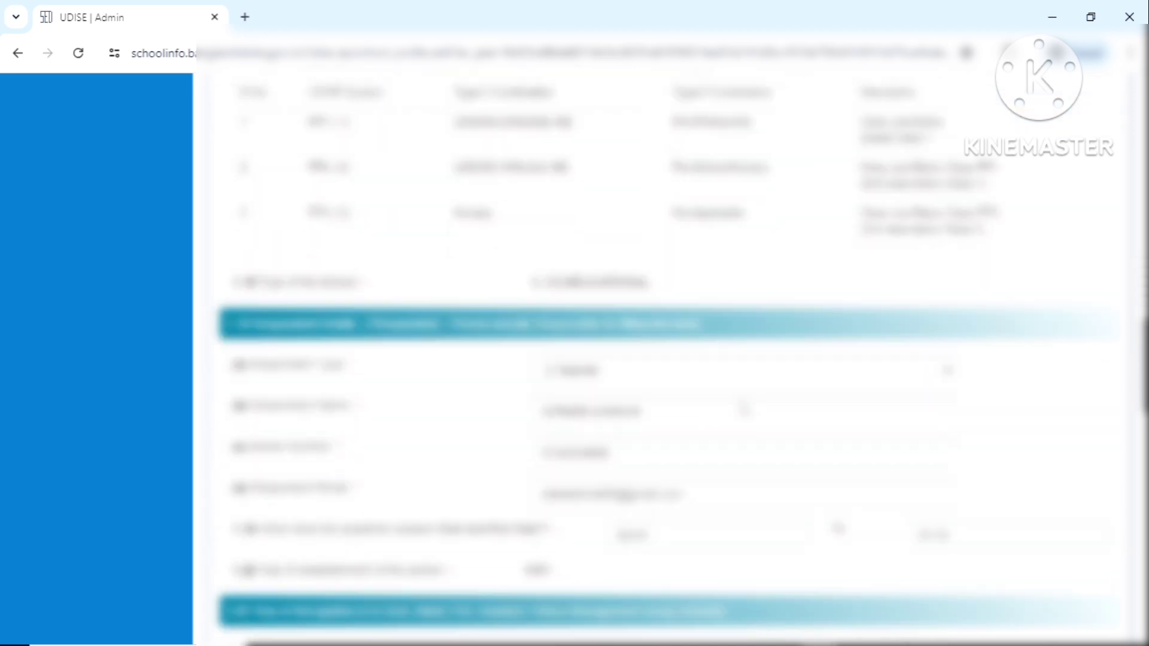
scroll(742, 400, down, 2)
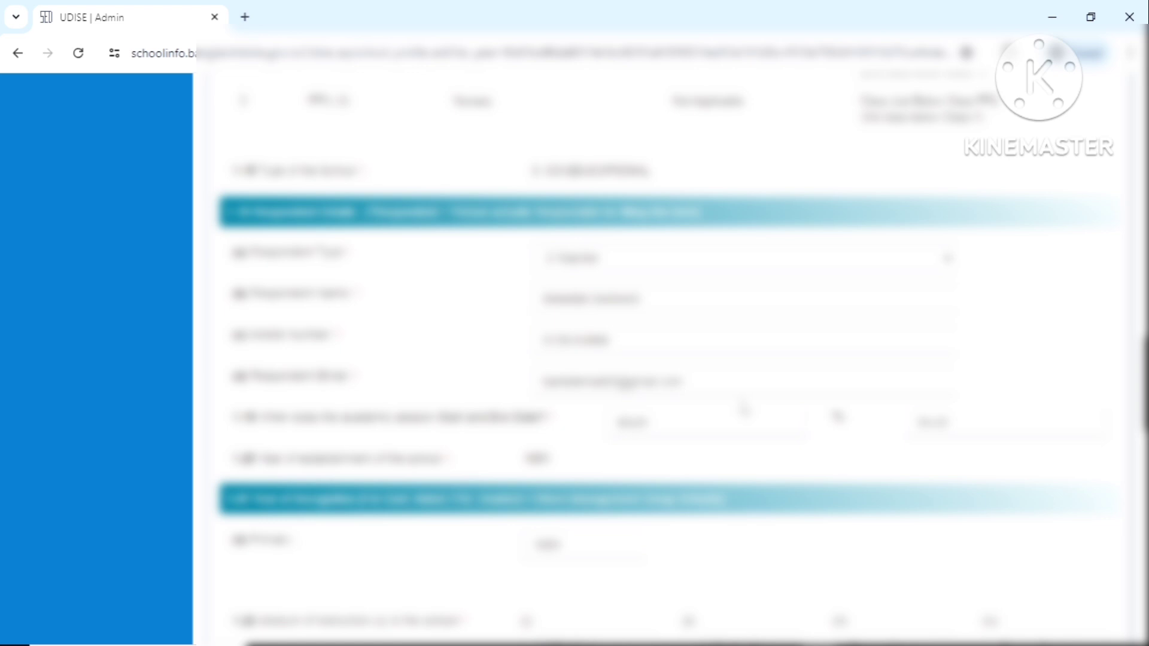
scroll(744, 409, down, 1)
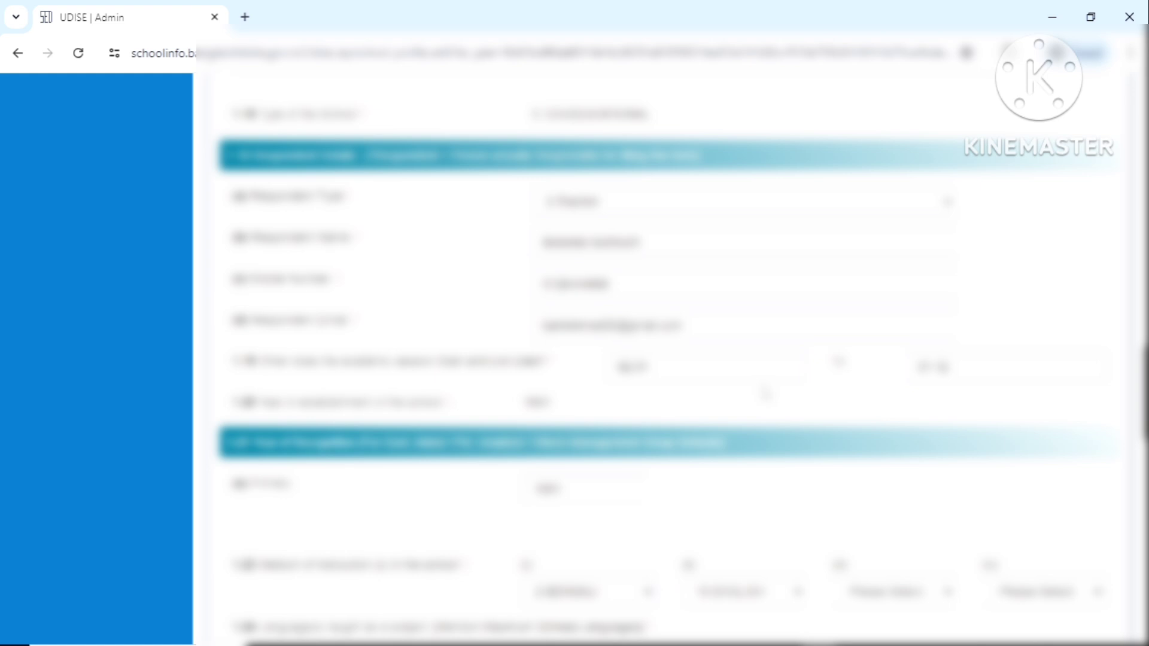
scroll(766, 393, down, 2)
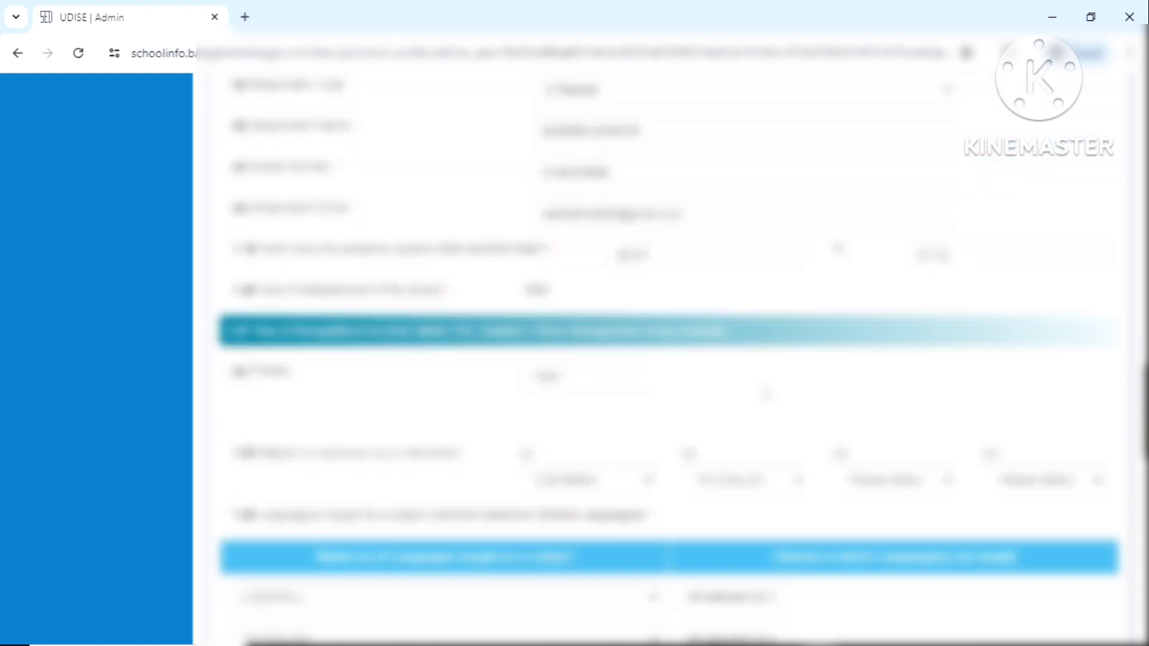
scroll(766, 393, down, 1)
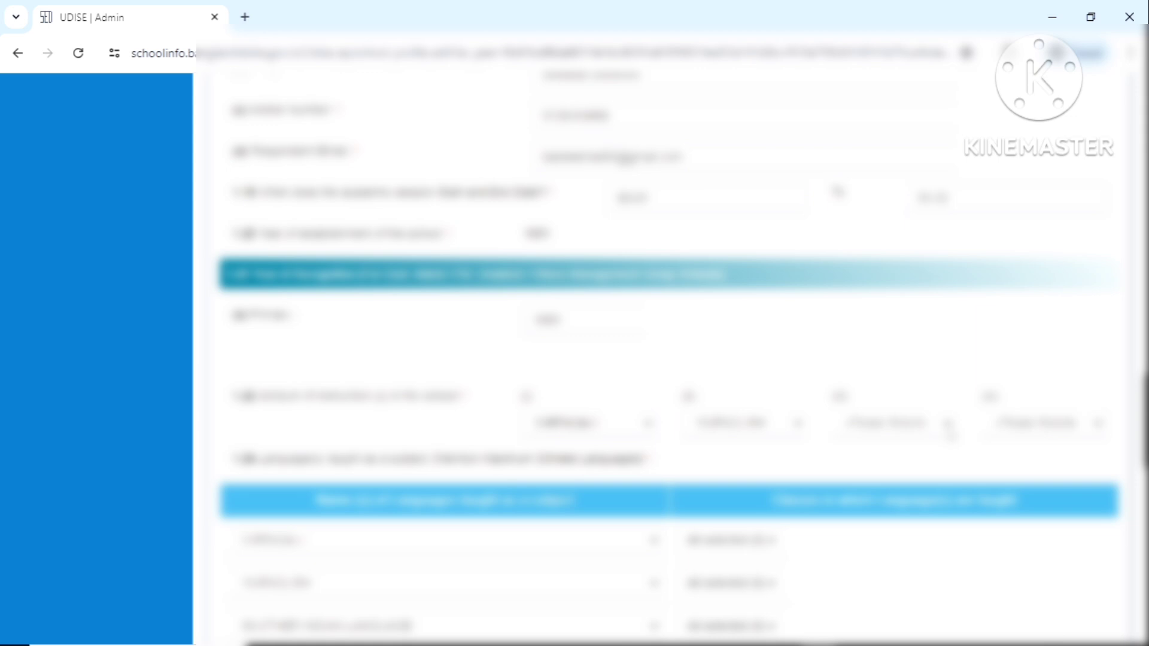
Check the mediums of instruction and the classes in which the first listed language is taught.
scroll(530, 377, down, 2)
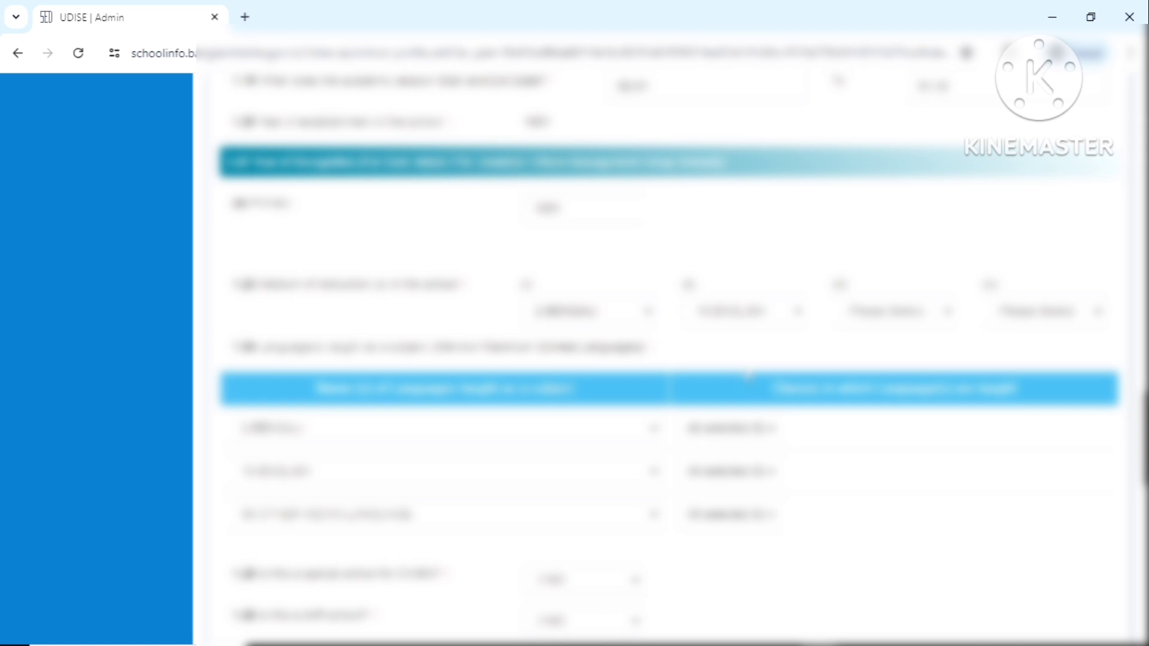
scroll(762, 369, down, 1)
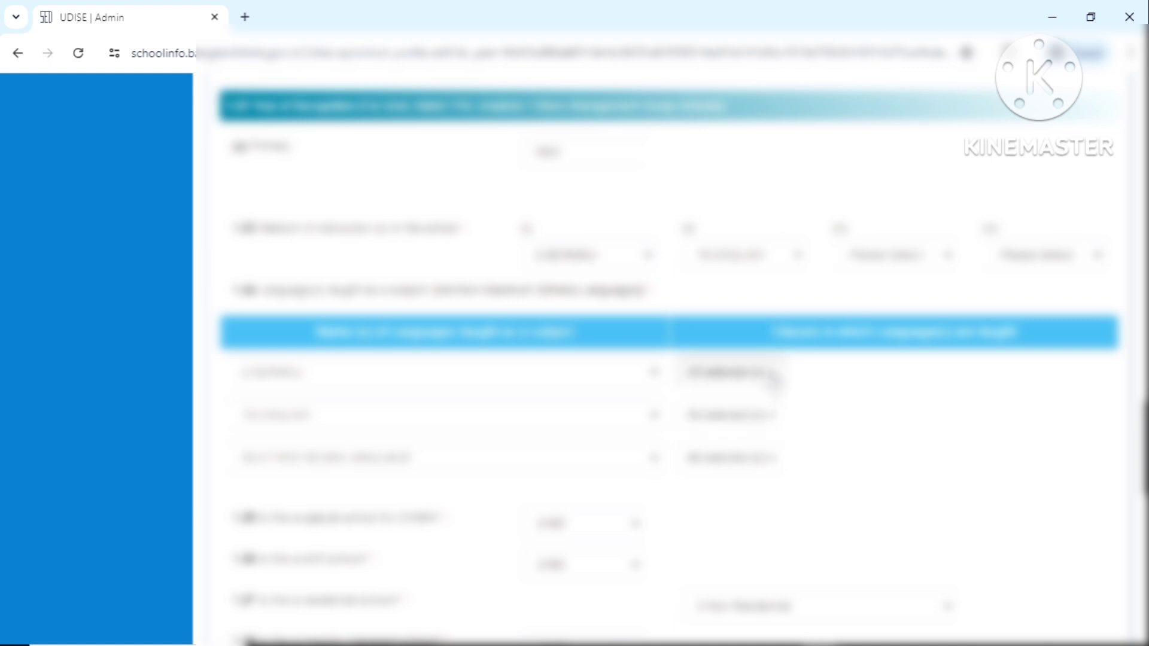
click(771, 377)
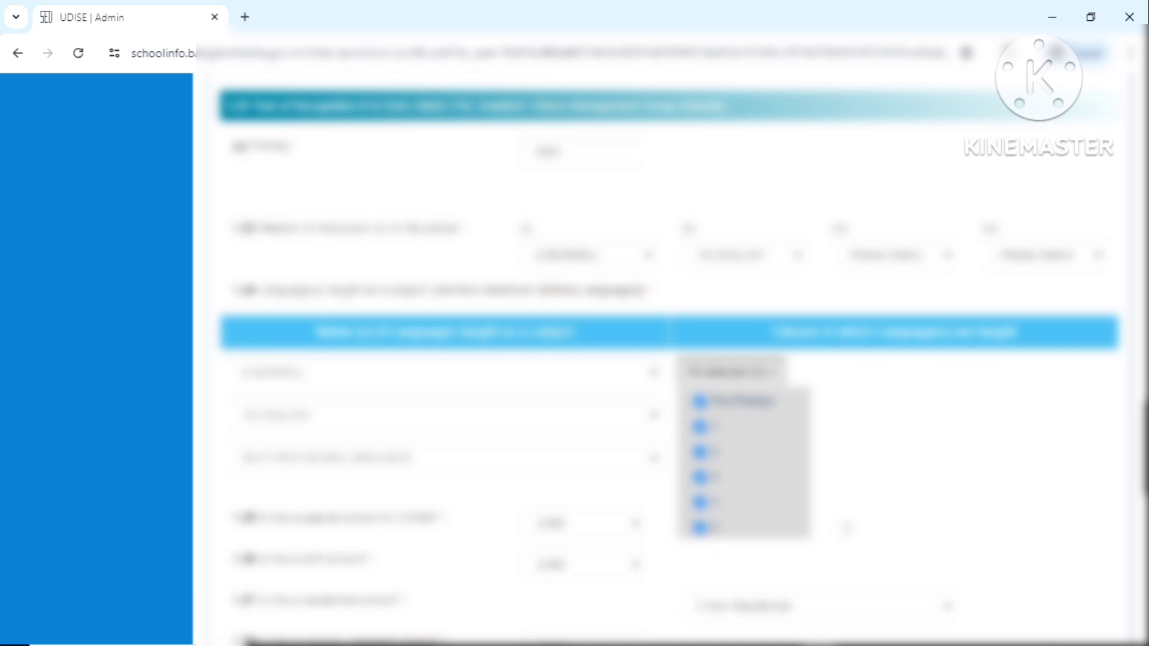
click(849, 528)
scroll(745, 482, down, 1)
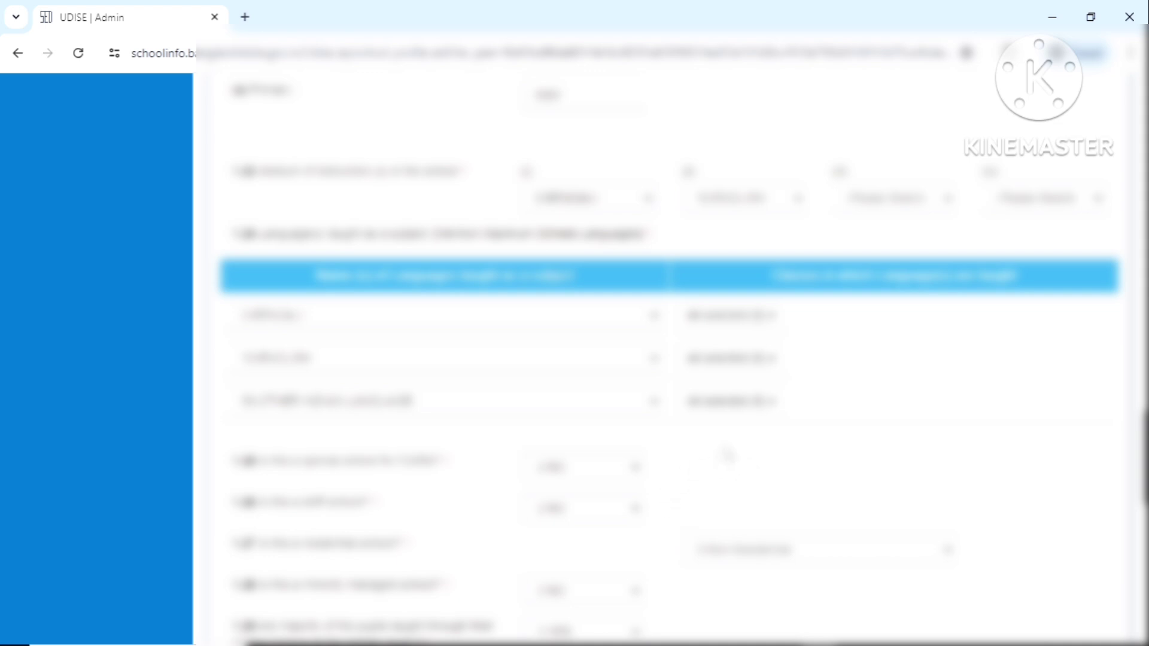
Review the special, shift, residential and minority school questions and the distances to nearby primary through higher secondary schools.
scroll(727, 455, down, 1)
scroll(727, 455, down, 2)
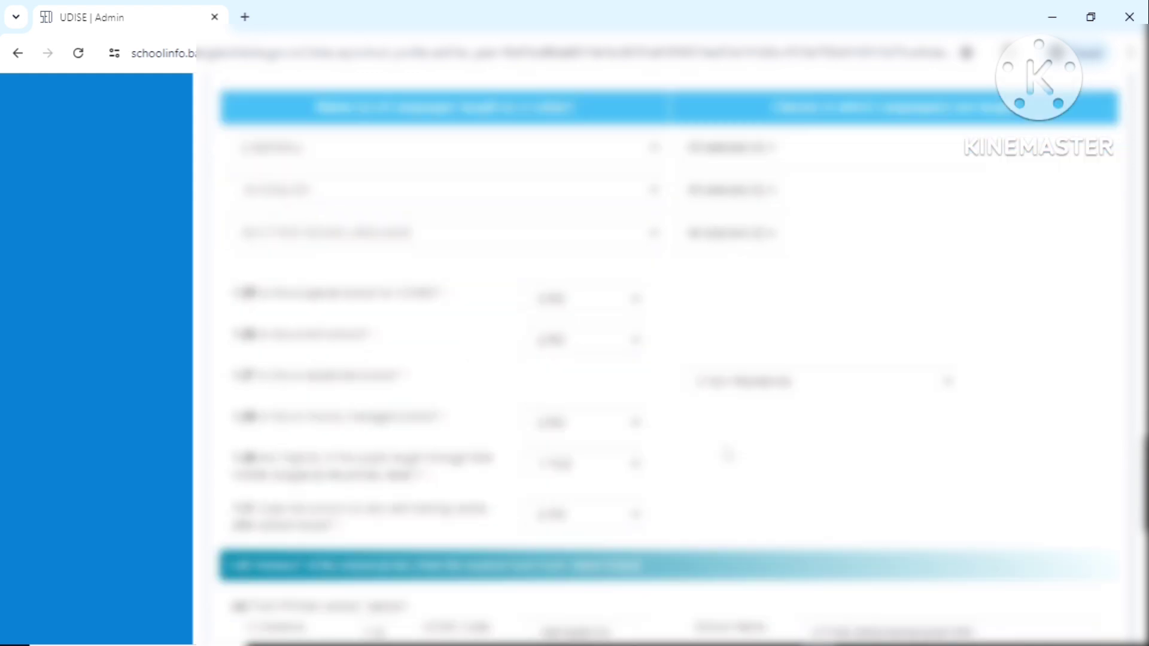
scroll(730, 440, down, 1)
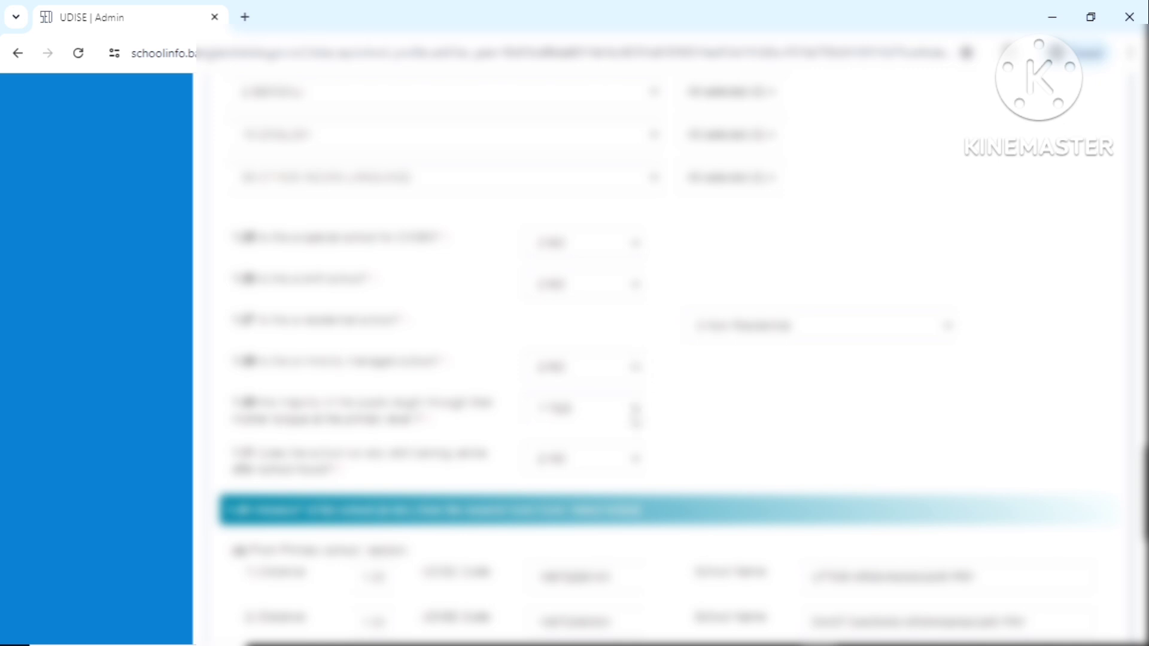
scroll(636, 416, down, 2)
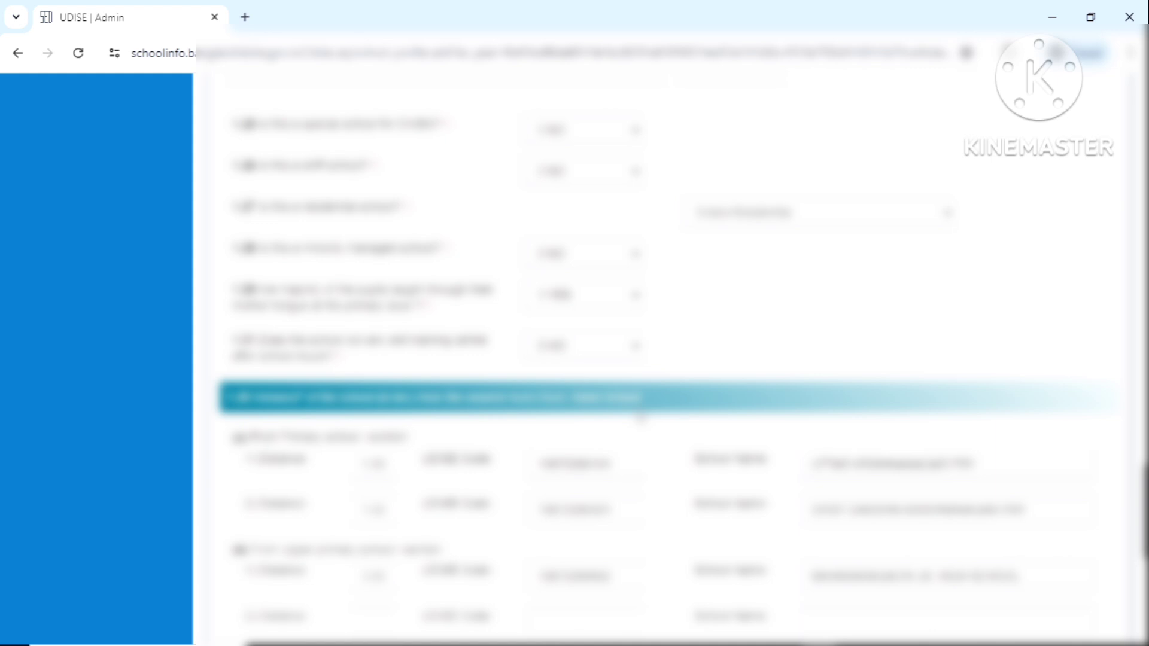
scroll(641, 418, down, 2)
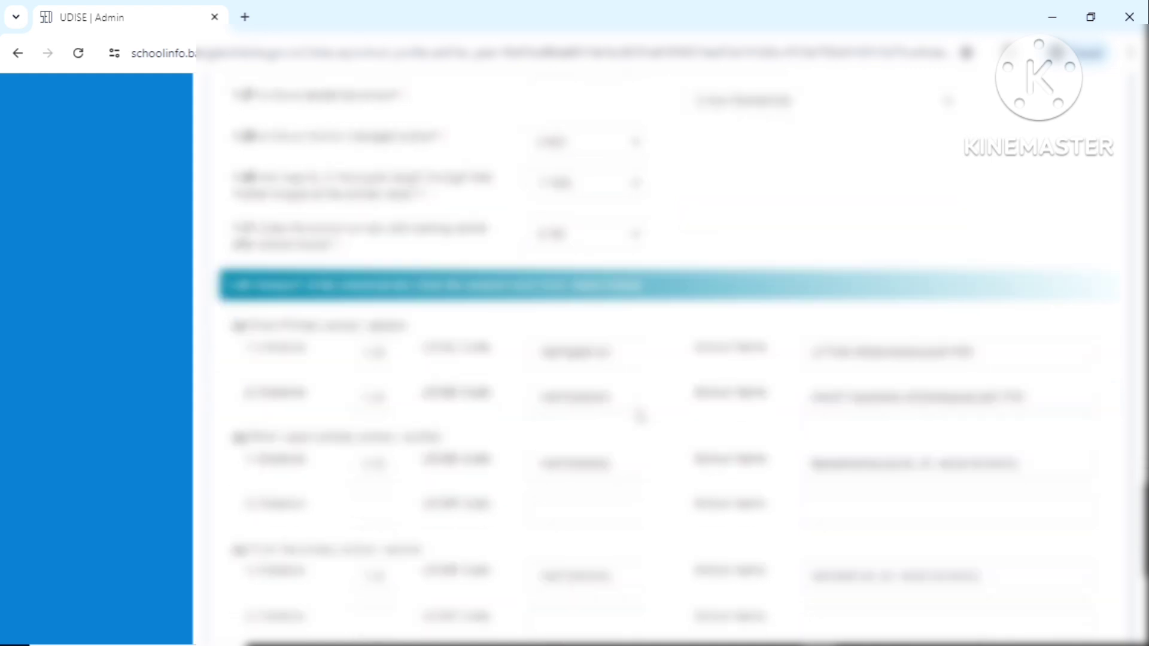
scroll(641, 405, down, 2)
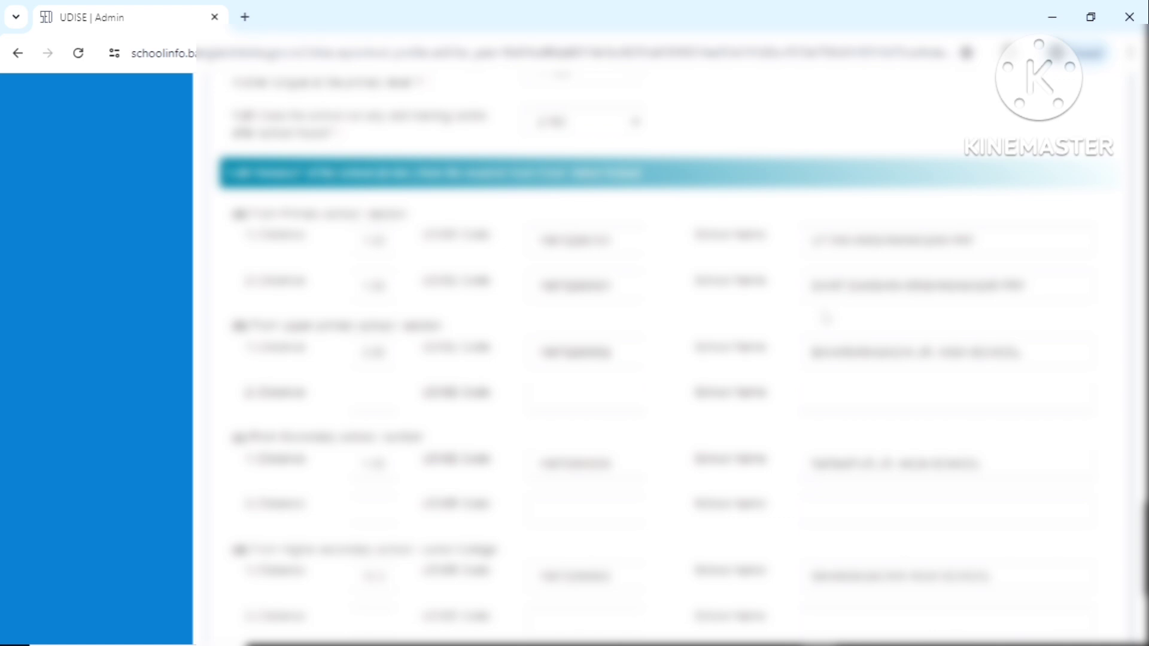
scroll(827, 318, down, 5)
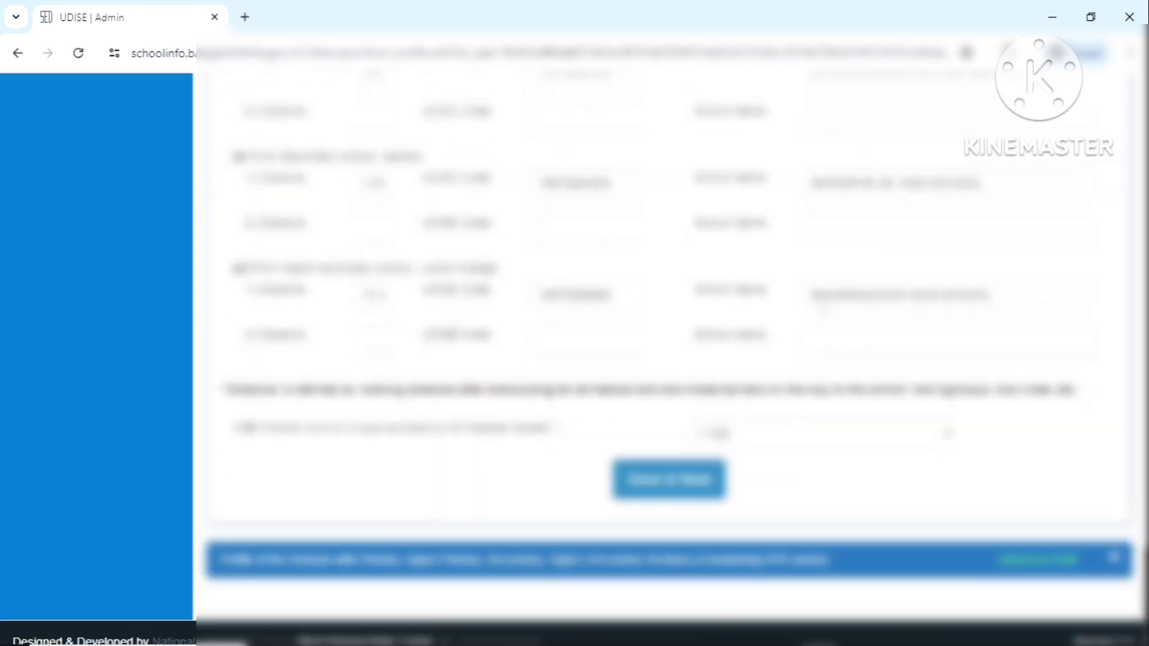
scroll(675, 451, down, 1)
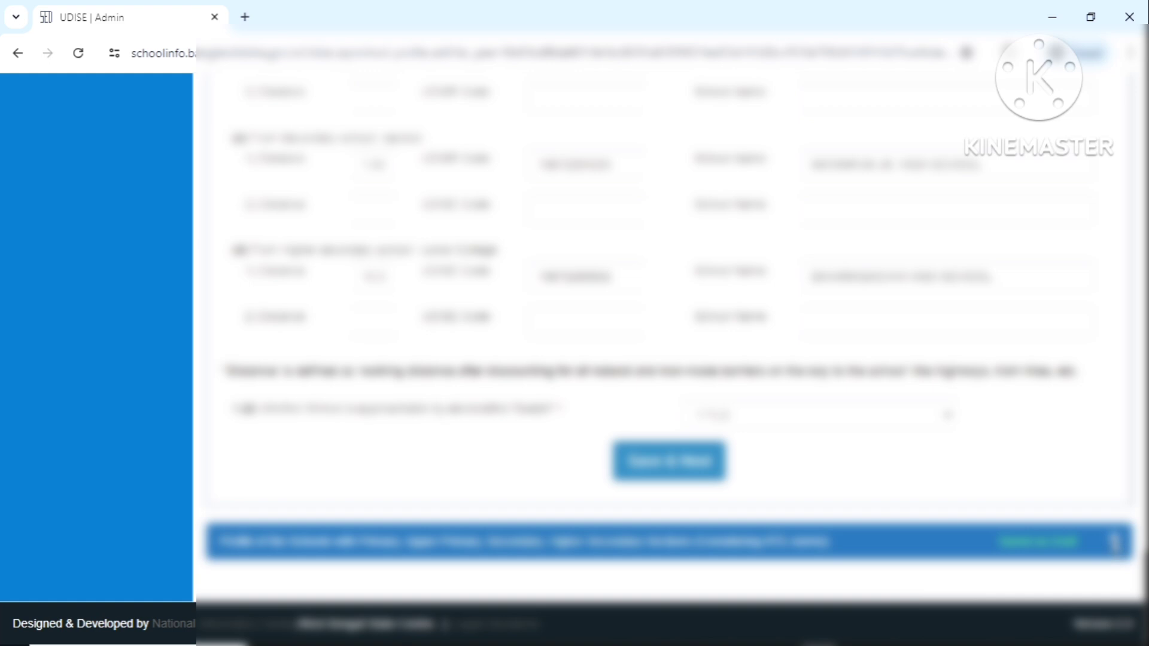
Expand the profile section for primary to higher secondary schools and review instructional days, continuous evaluation, Anganwadi, out-of-school children and remedial teaching details.
click(1115, 542)
scroll(964, 516, down, 3)
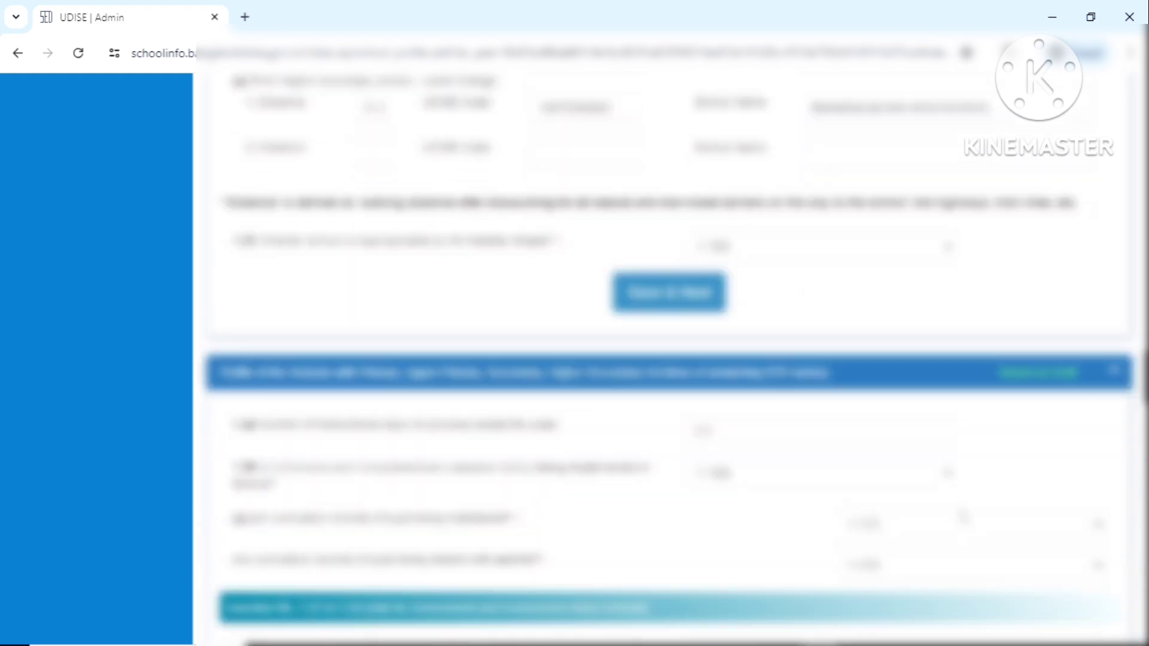
scroll(964, 516, down, 4)
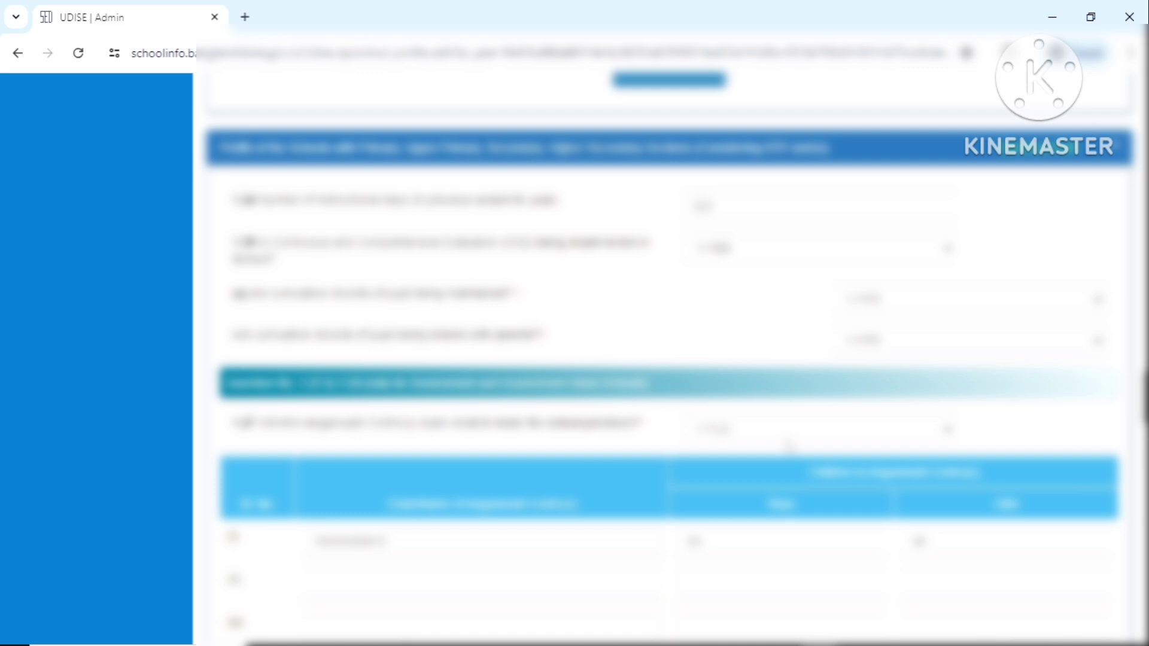
scroll(789, 446, down, 2)
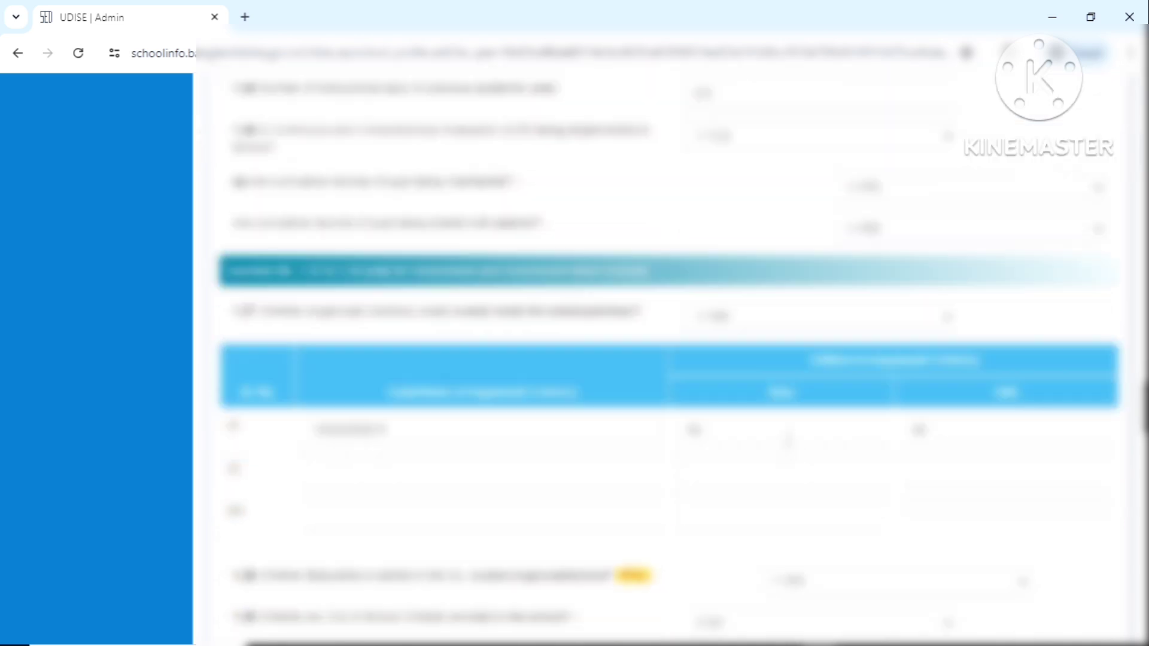
scroll(789, 443, down, 3)
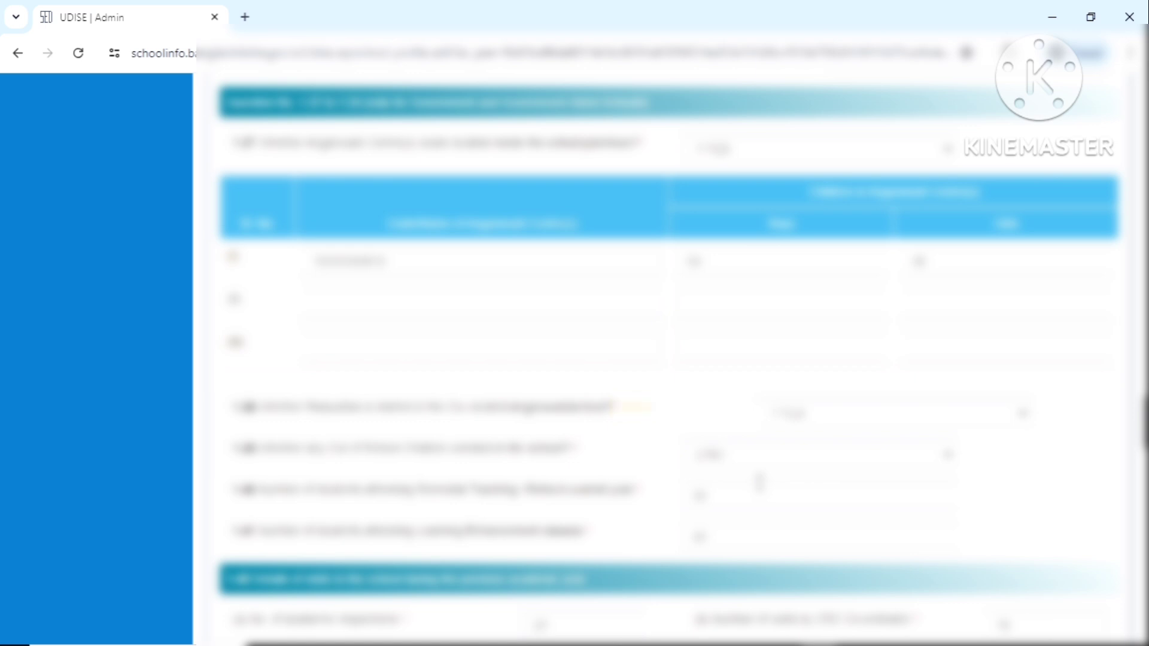
scroll(759, 481, down, 2)
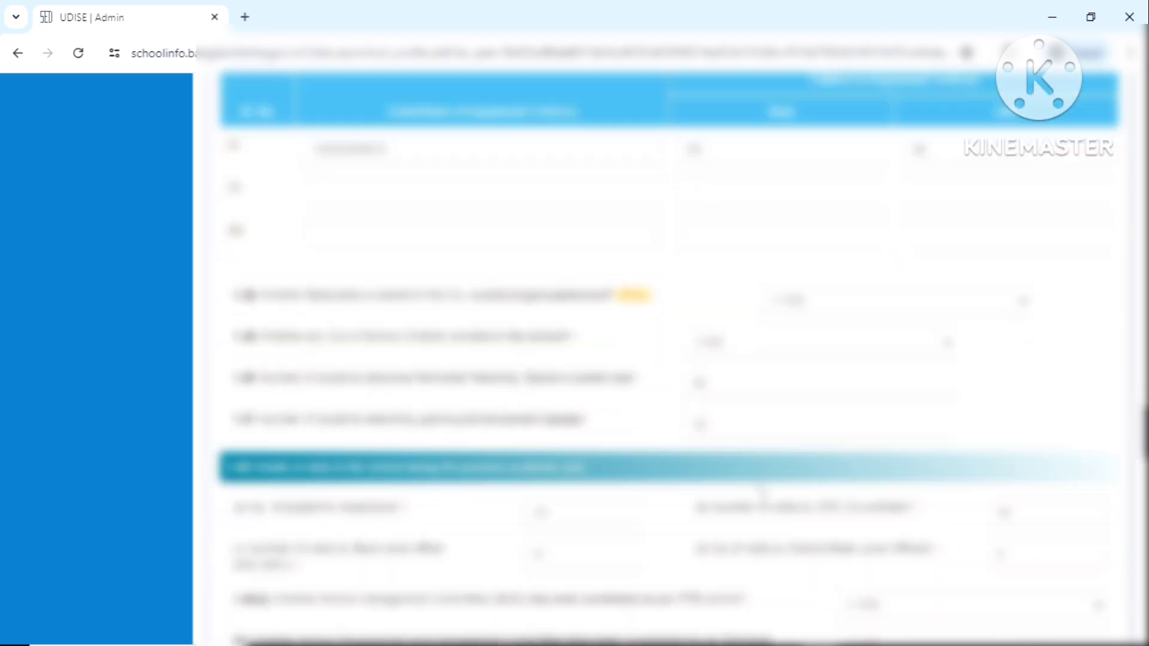
Review the previous academic year's school visits, the School Management Committee details, the other school committees and the parent-teacher association entries.
scroll(760, 490, down, 3)
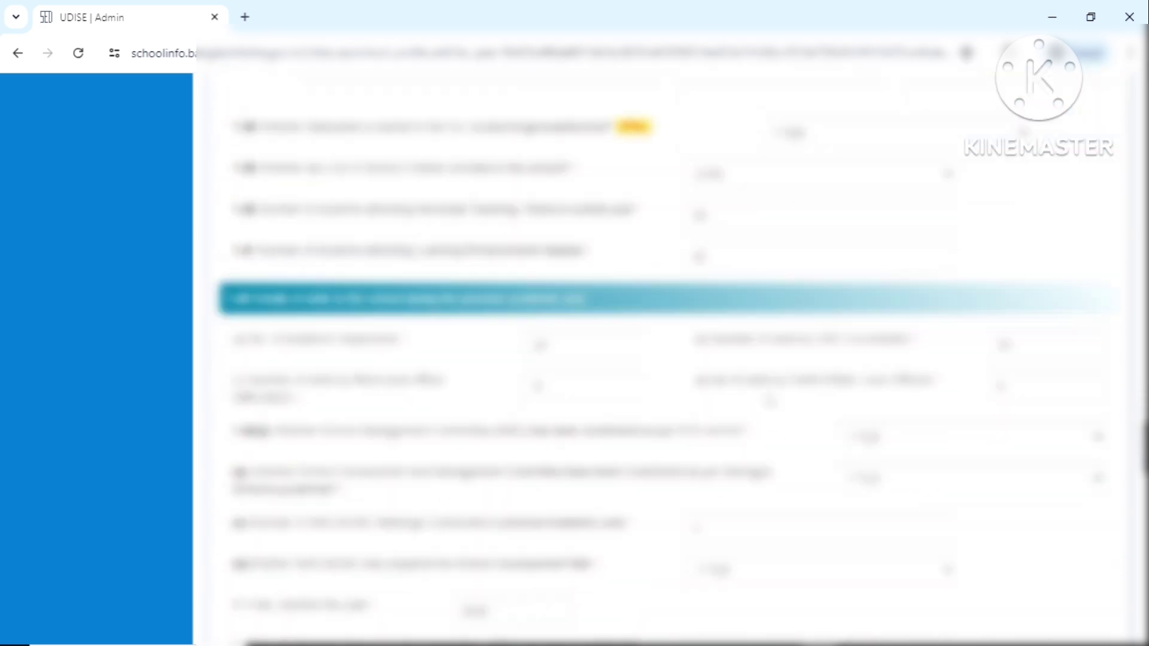
scroll(771, 401, down, 2)
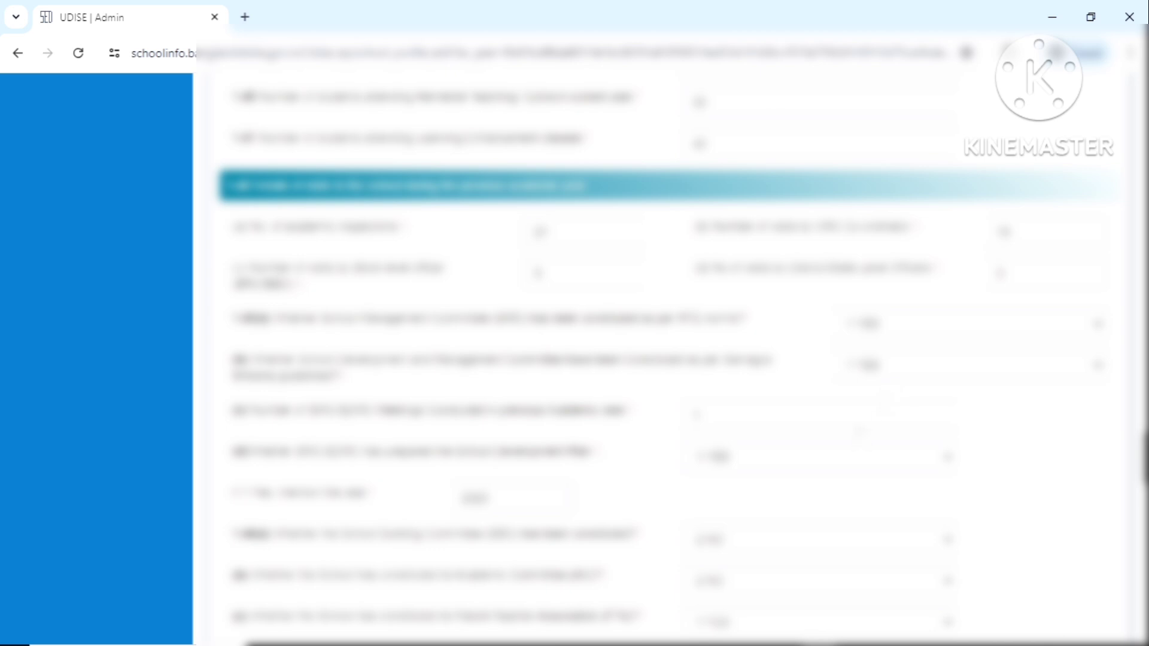
scroll(860, 431, down, 2)
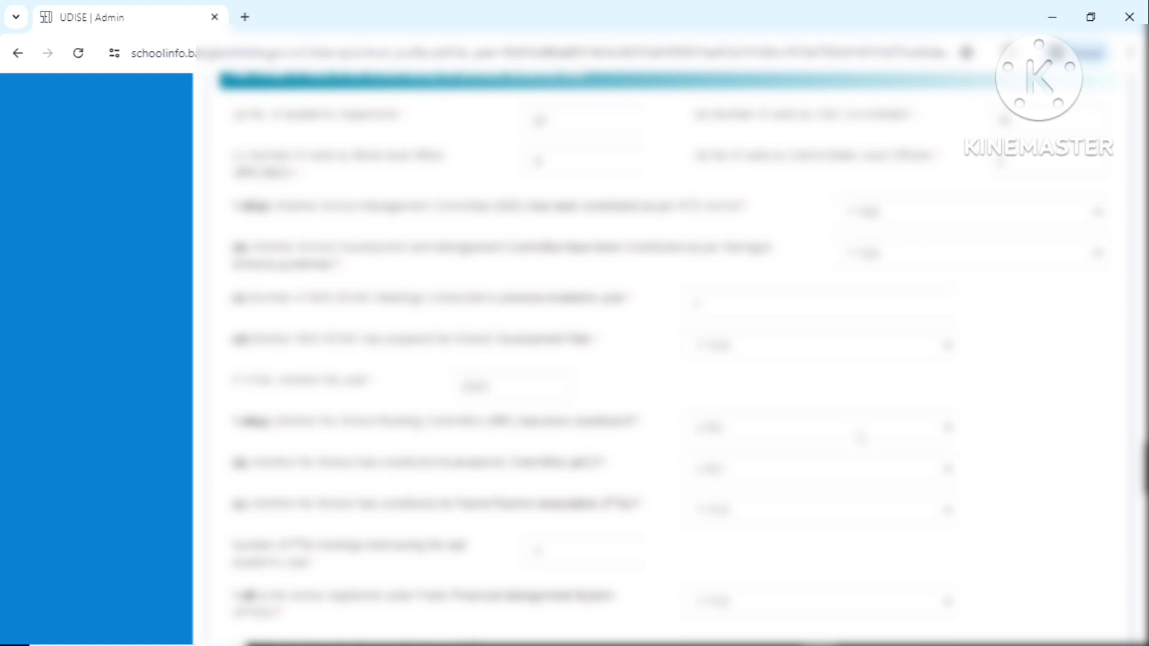
scroll(860, 440, down, 3)
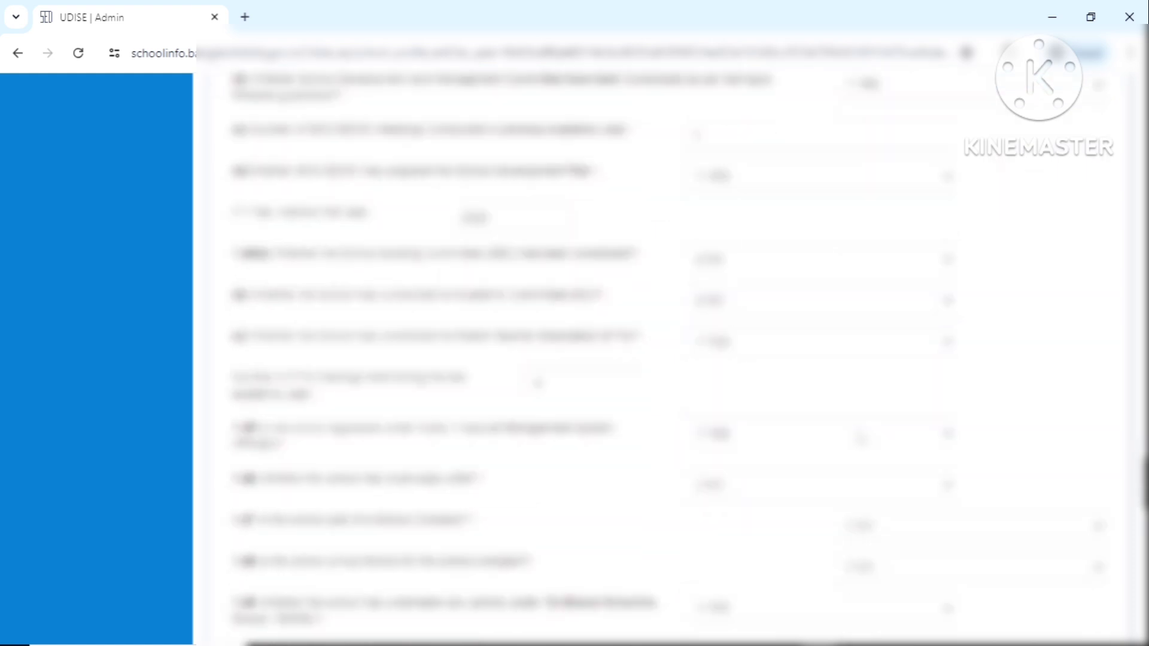
scroll(861, 440, down, 2)
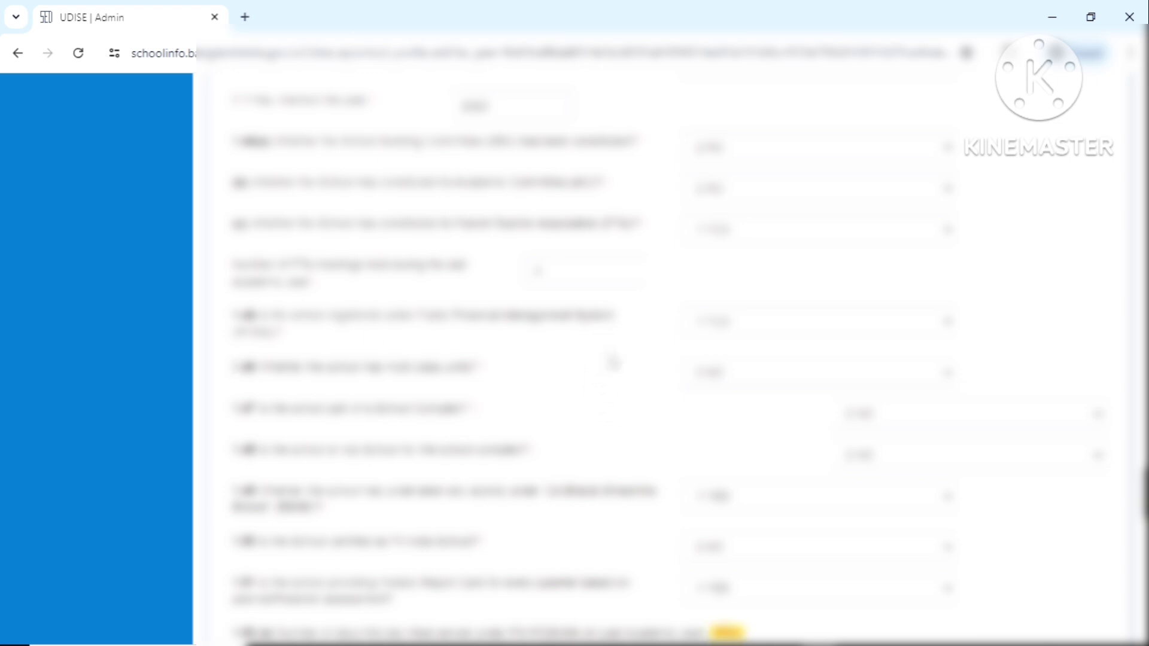
Check the financial management registration, school complex, Ek Bharat activity and student report card questions down to the textbook availability table.
scroll(505, 297, down, 2)
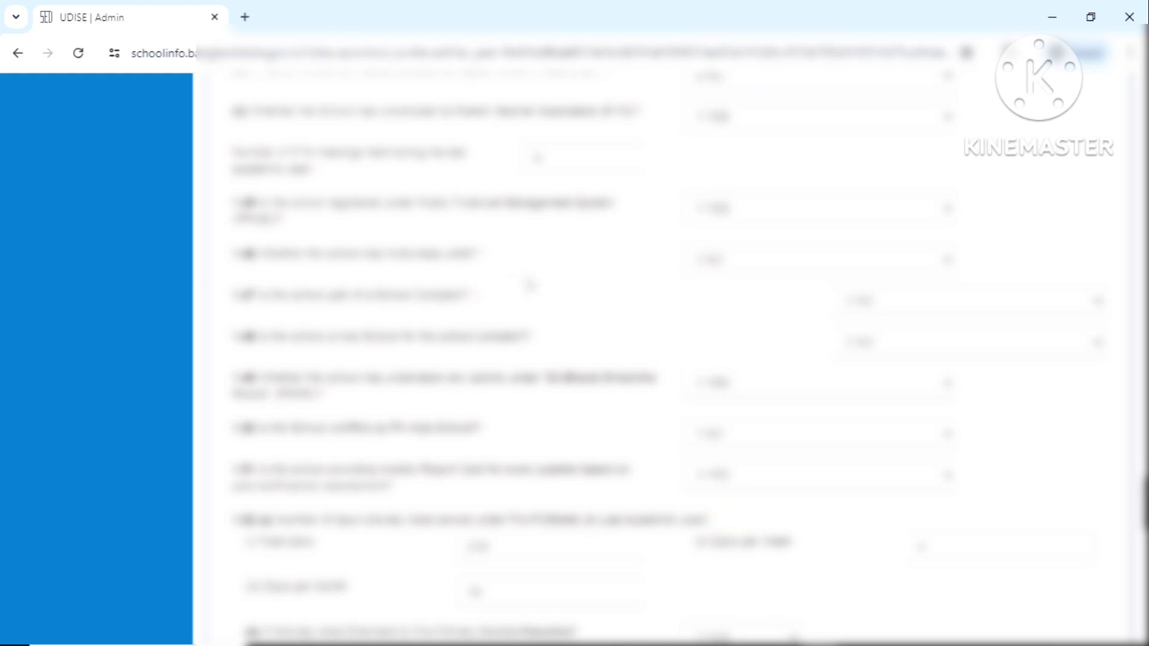
scroll(618, 239, up, 1)
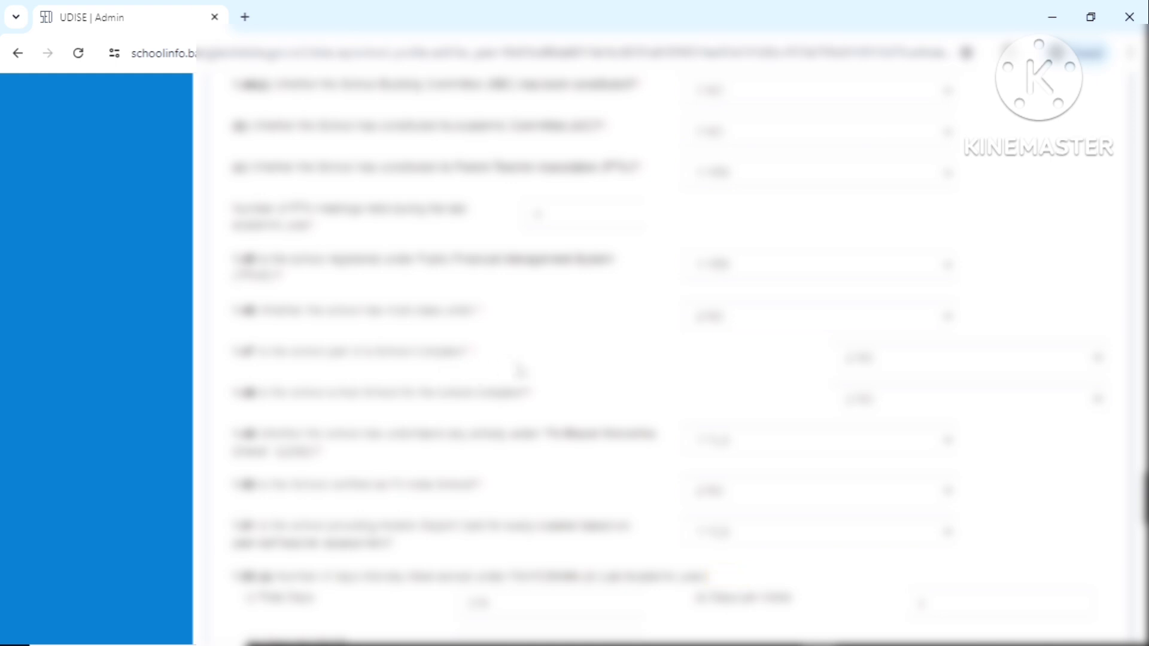
scroll(520, 371, down, 2)
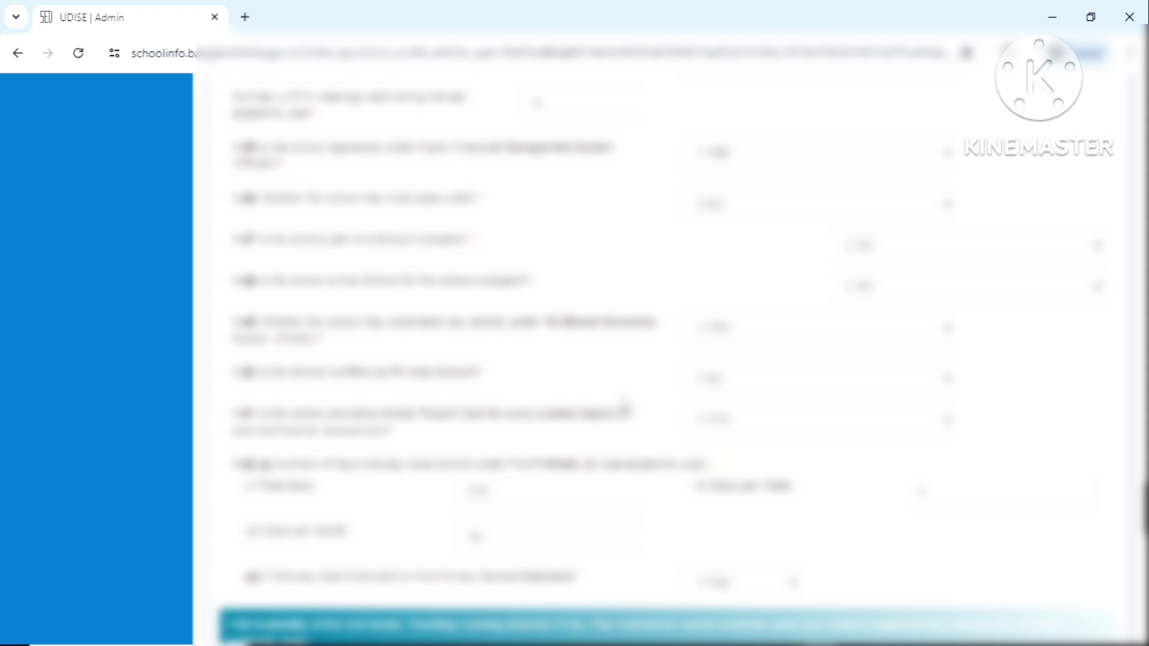
scroll(624, 411, down, 2)
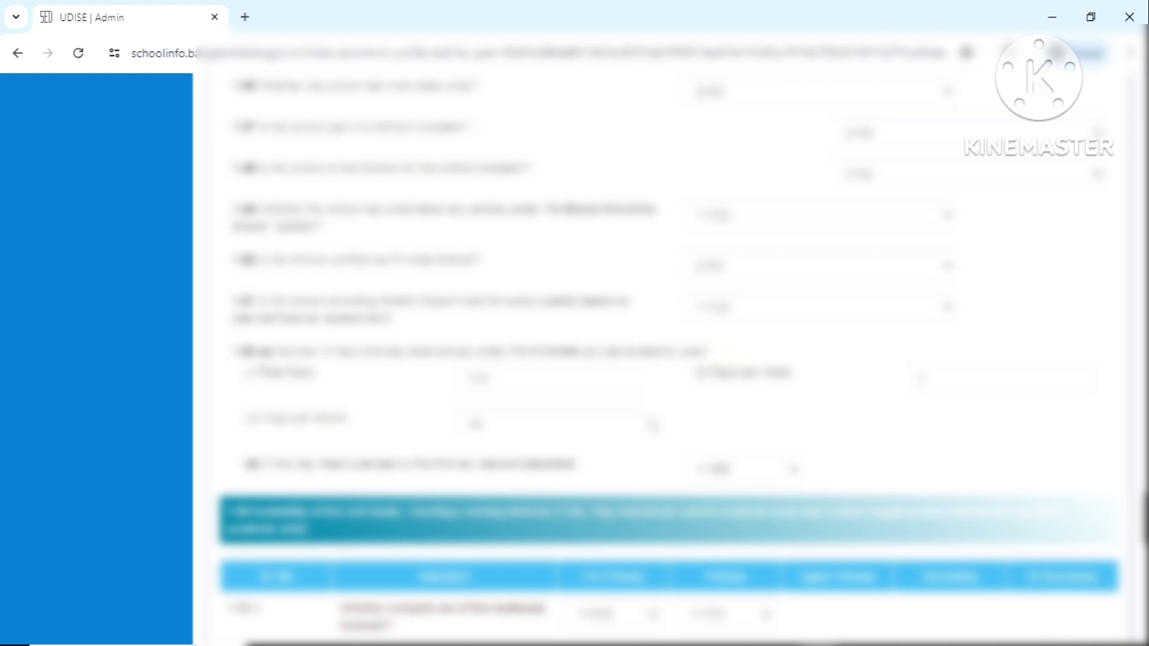
scroll(654, 426, down, 1)
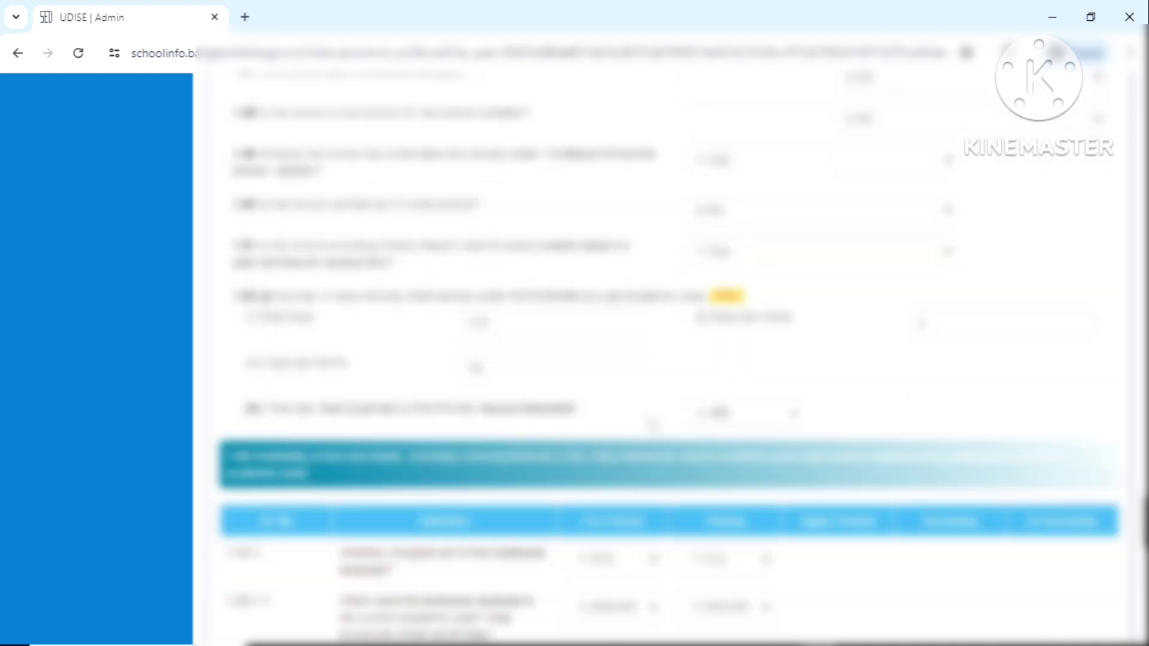
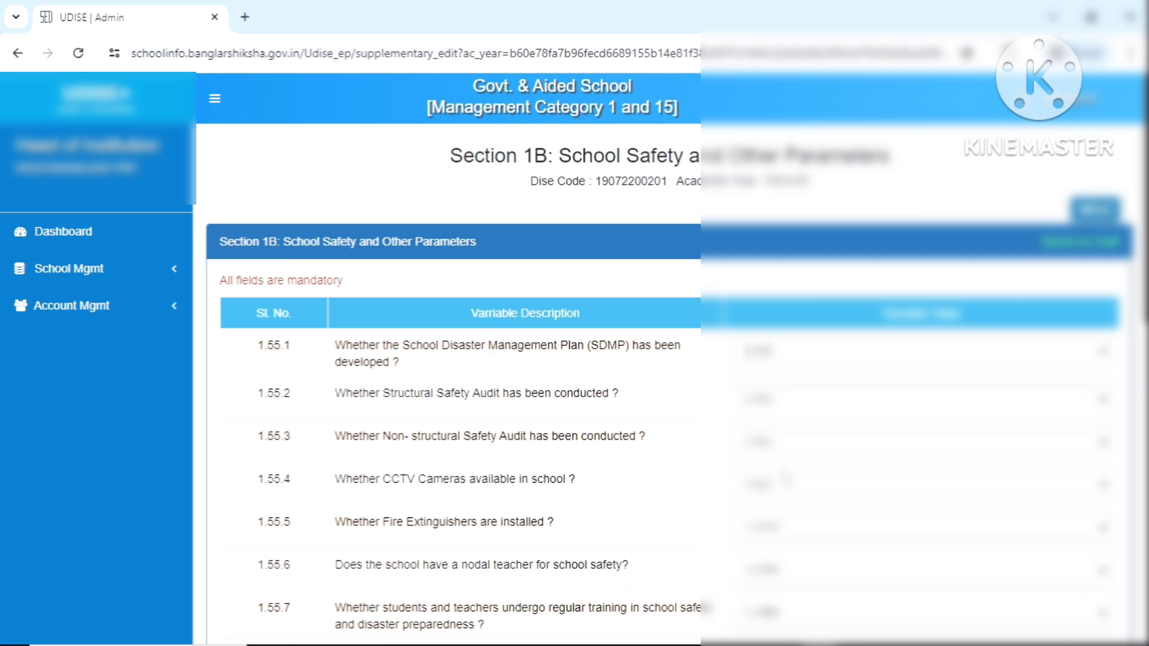
Review questions 1.55.1 to 1.55.20 in Section 1B: School Safety and Other Parameters and save the section as draft.
scroll(786, 479, down, 2)
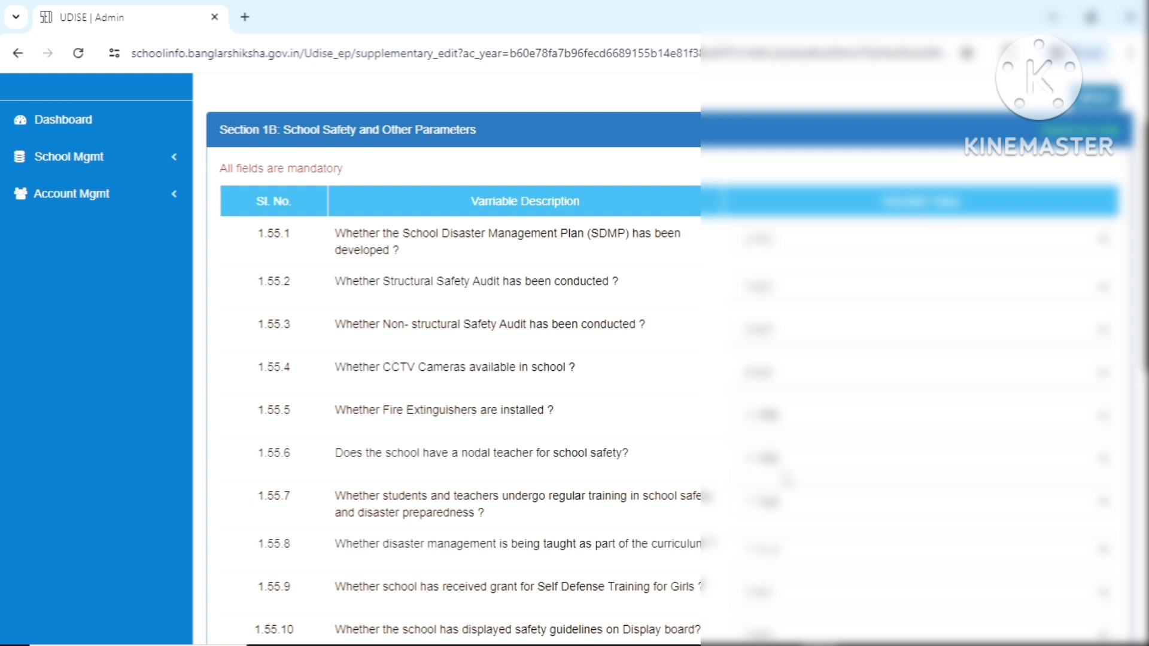
scroll(786, 479, down, 1)
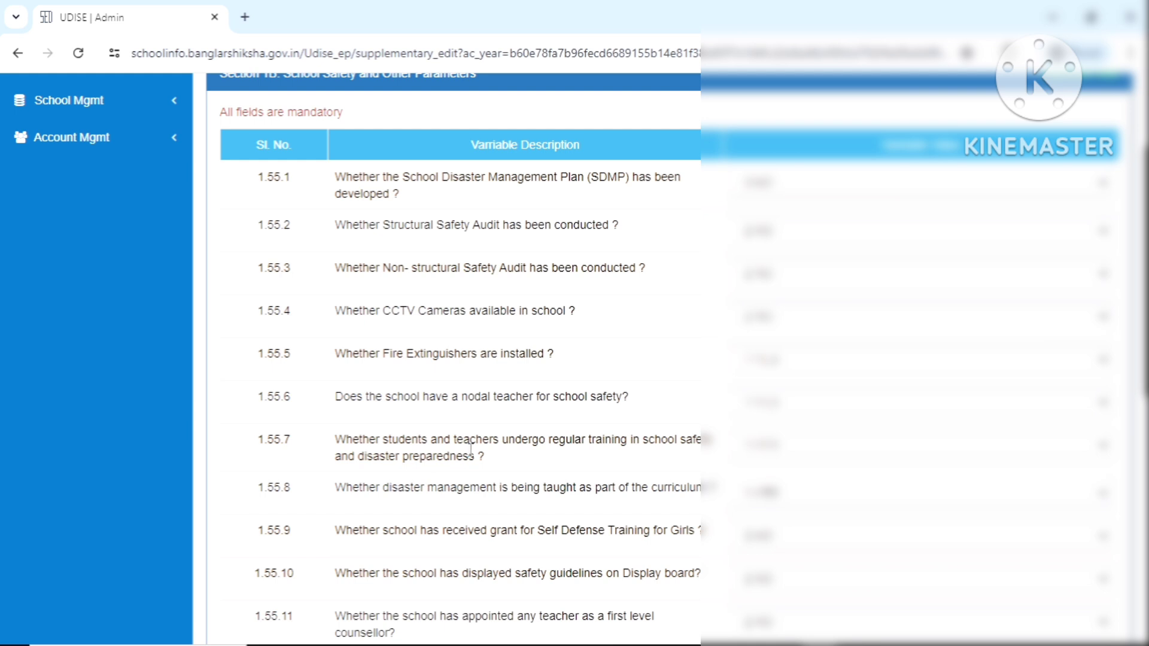
scroll(470, 448, down, 2)
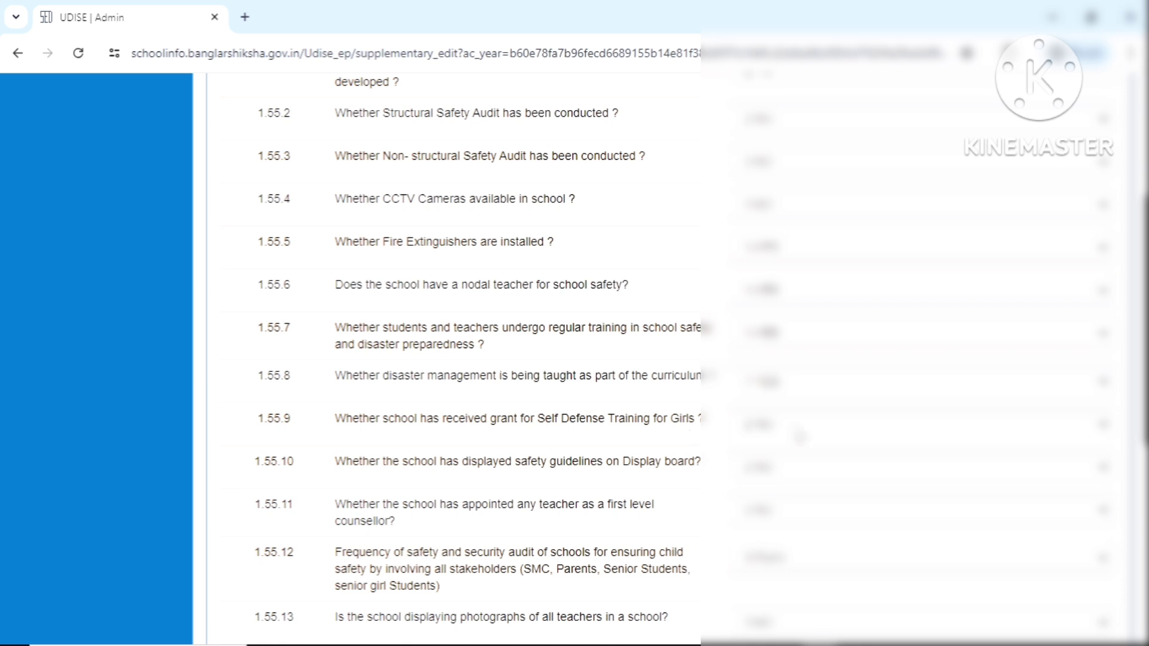
scroll(801, 437, down, 2)
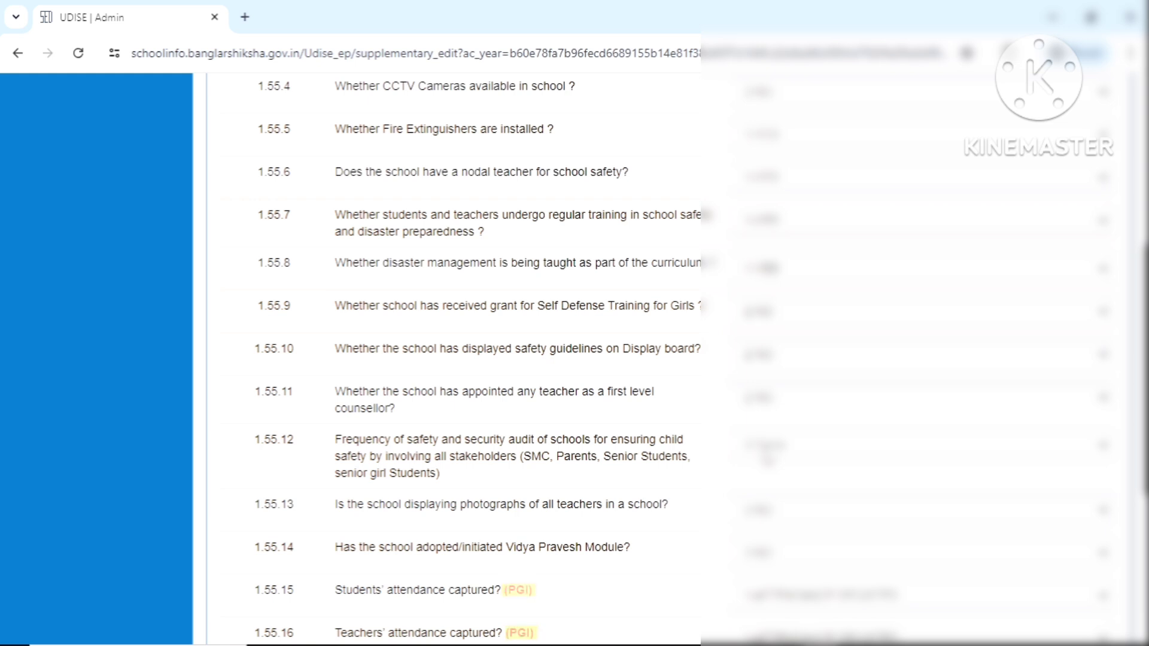
scroll(578, 431, down, 2)
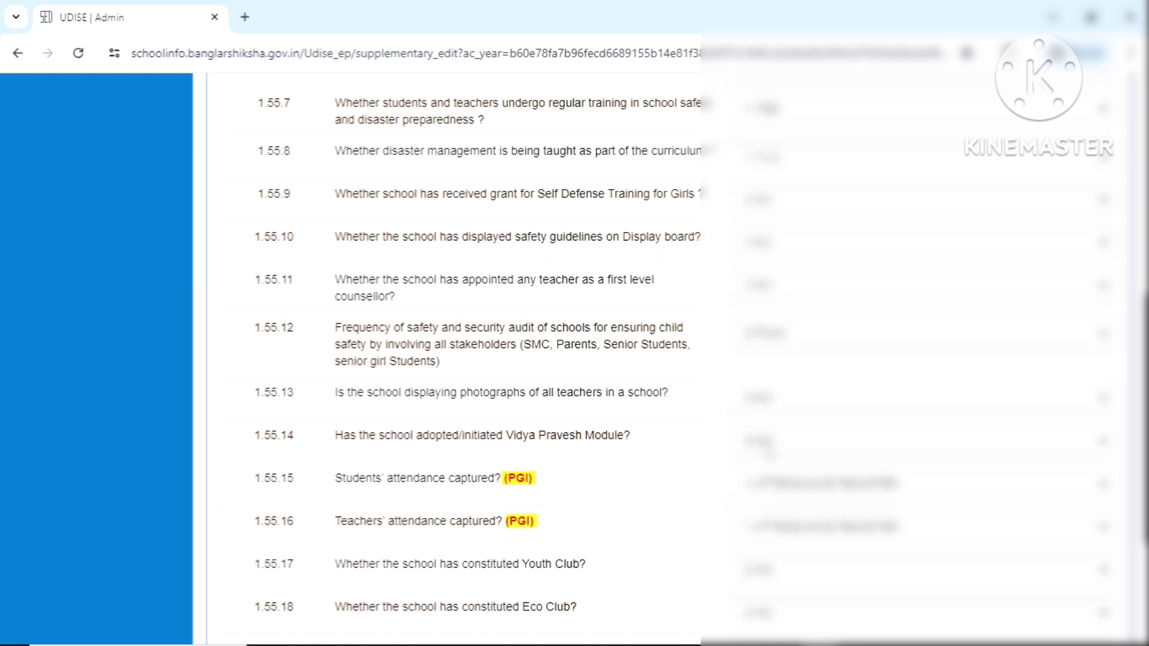
scroll(770, 454, down, 3)
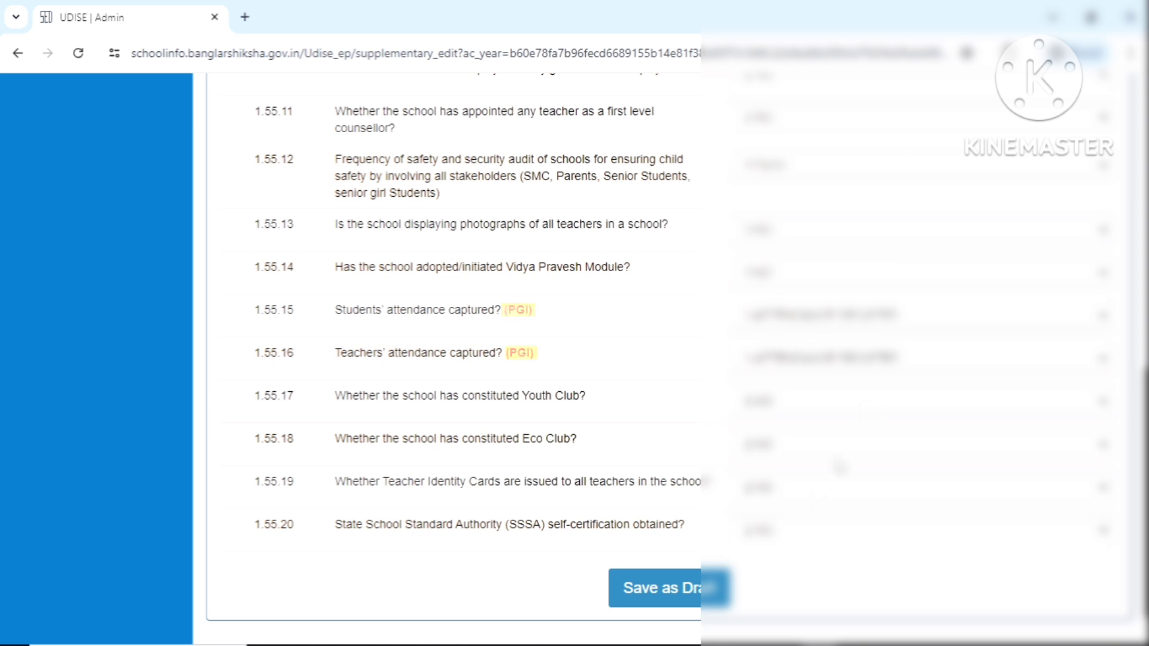
click(684, 590)
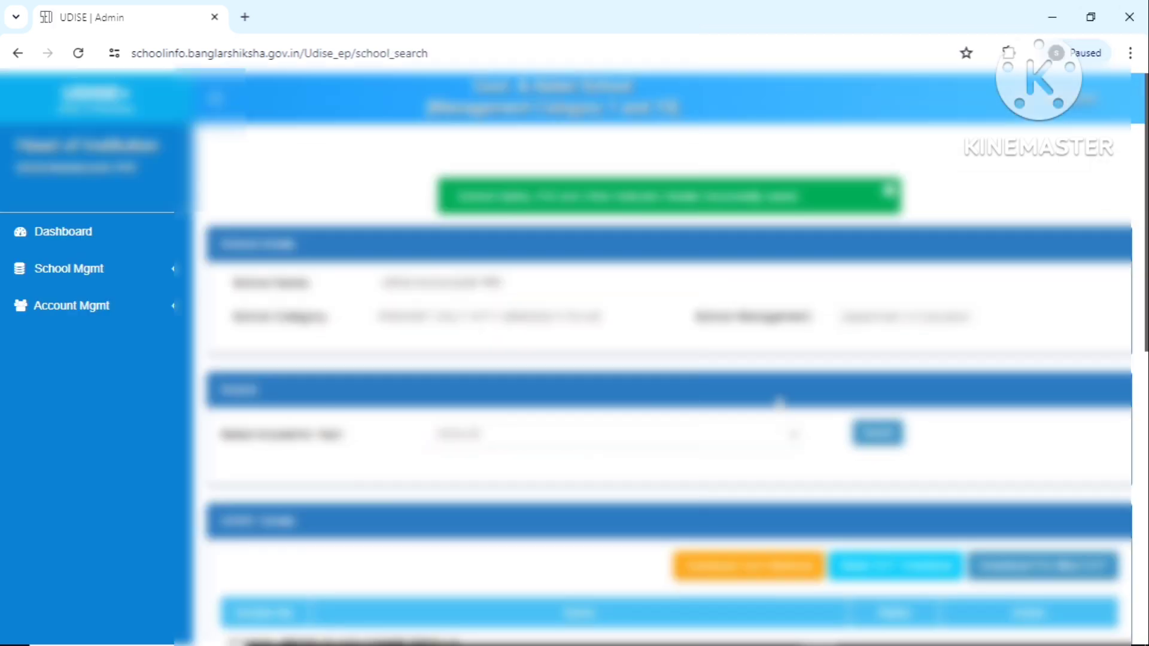
Open the Receipts and Expenditure section for editing and review the school's grants and the financial assistance from other organizations.
scroll(779, 402, down, 6)
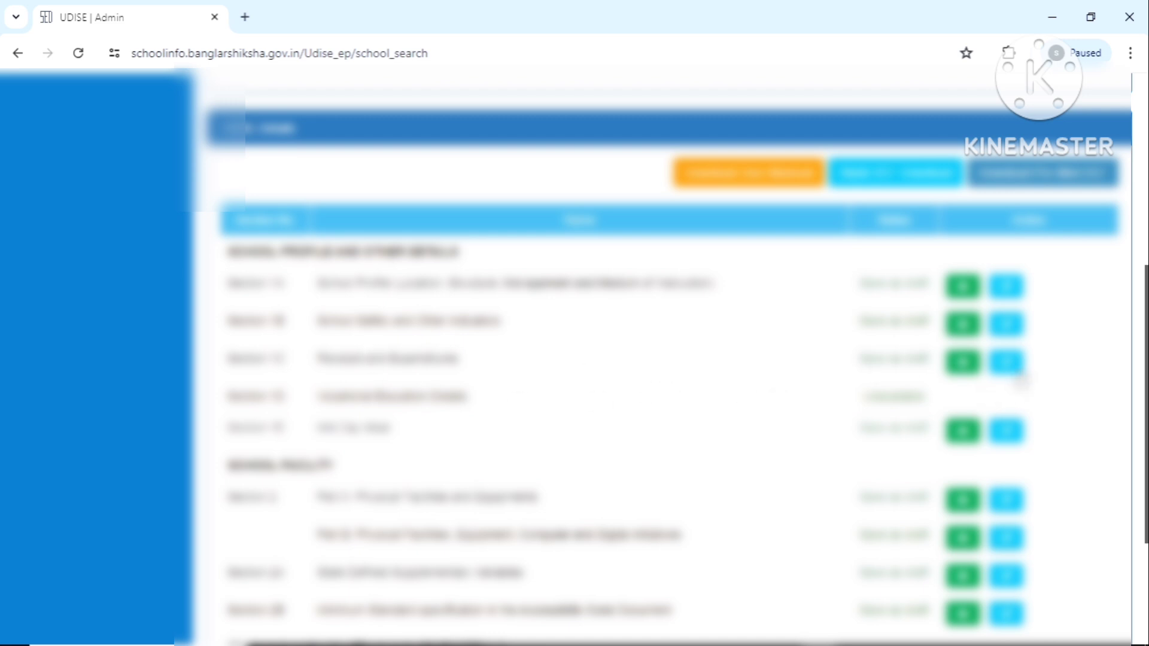
click(1008, 363)
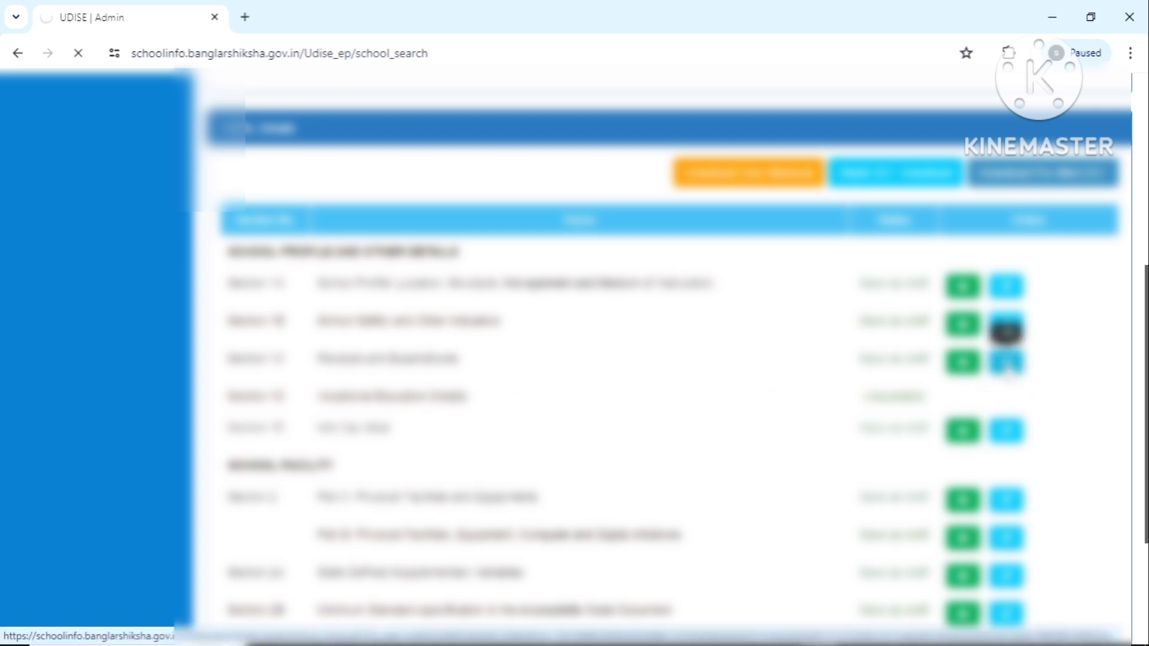
scroll(662, 370, down, 2)
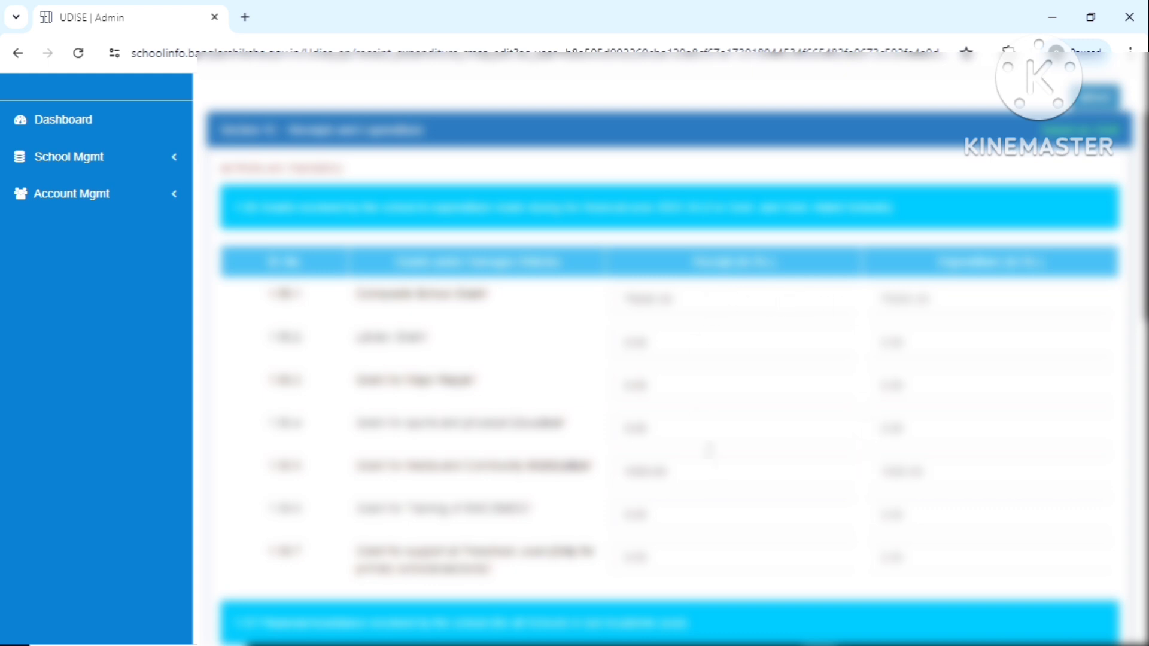
scroll(710, 450, down, 3)
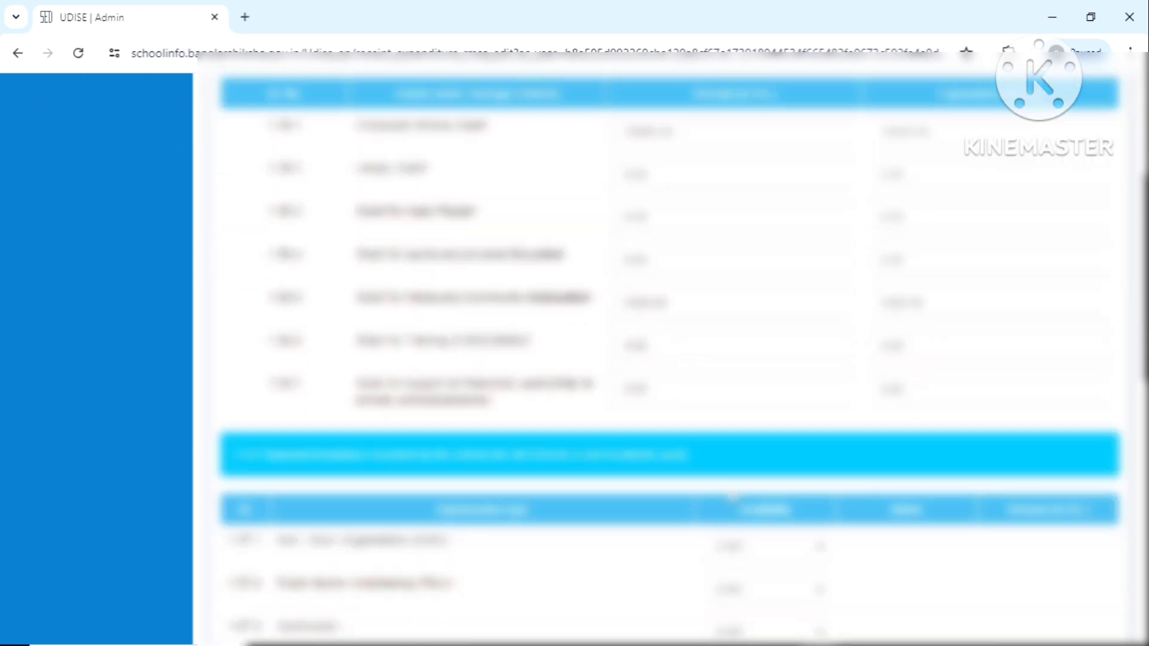
scroll(733, 497, down, 2)
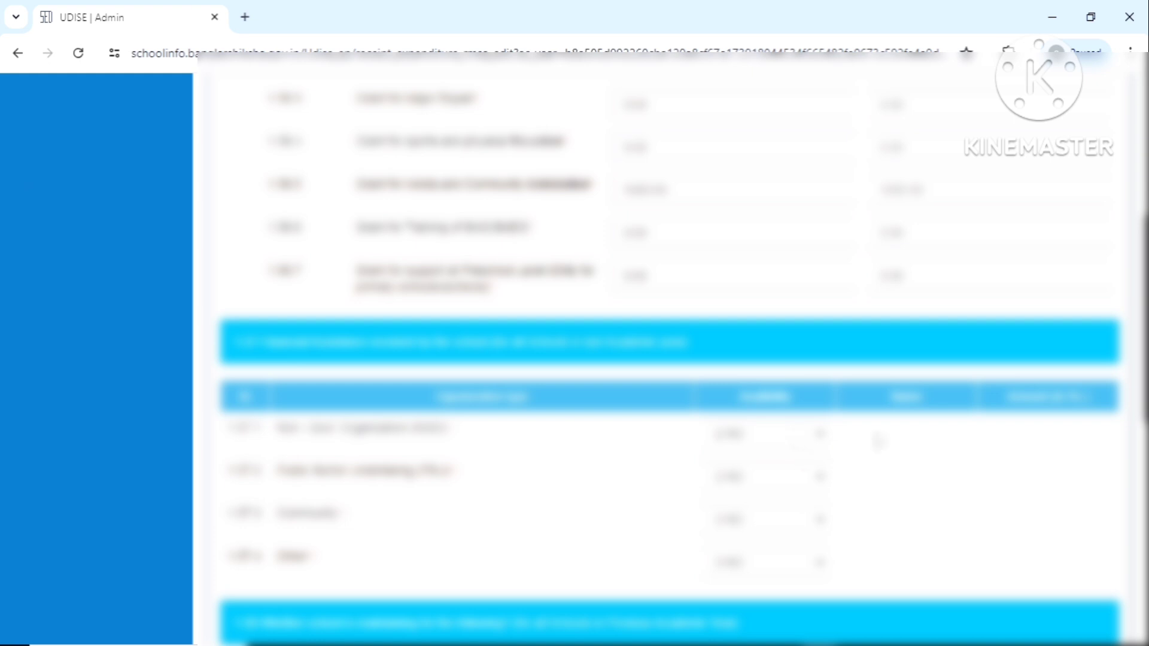
Check the inventory registers and annual expenditure entries, and save the Receipts and Expenditure section as draft.
scroll(825, 460, down, 6)
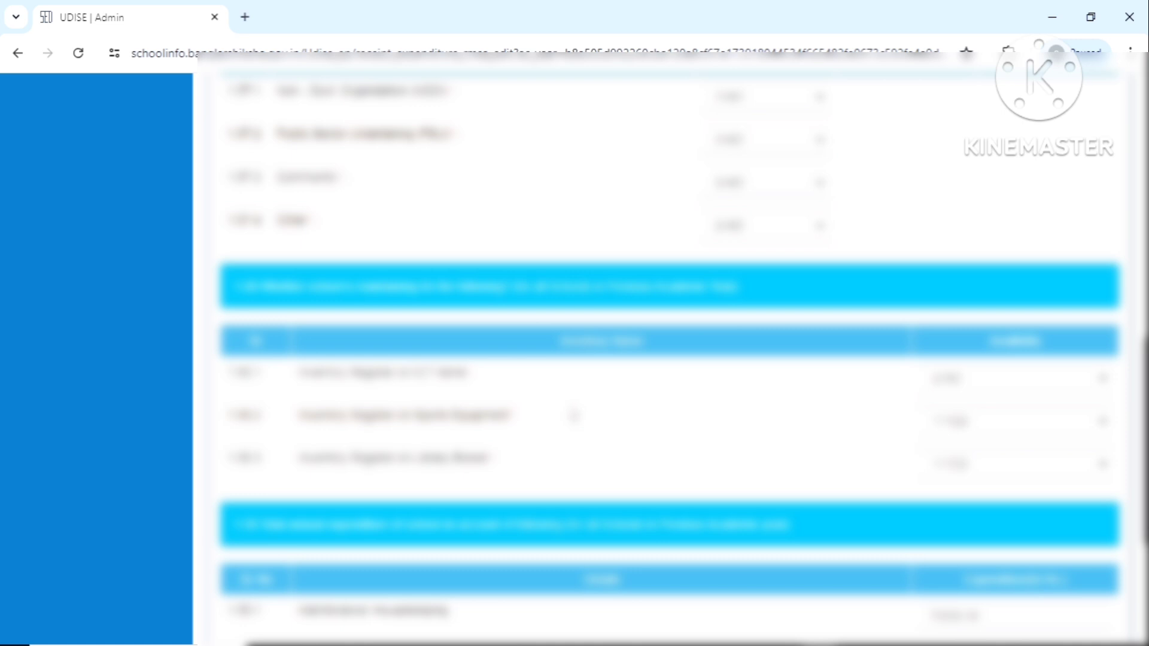
scroll(573, 415, down, 2)
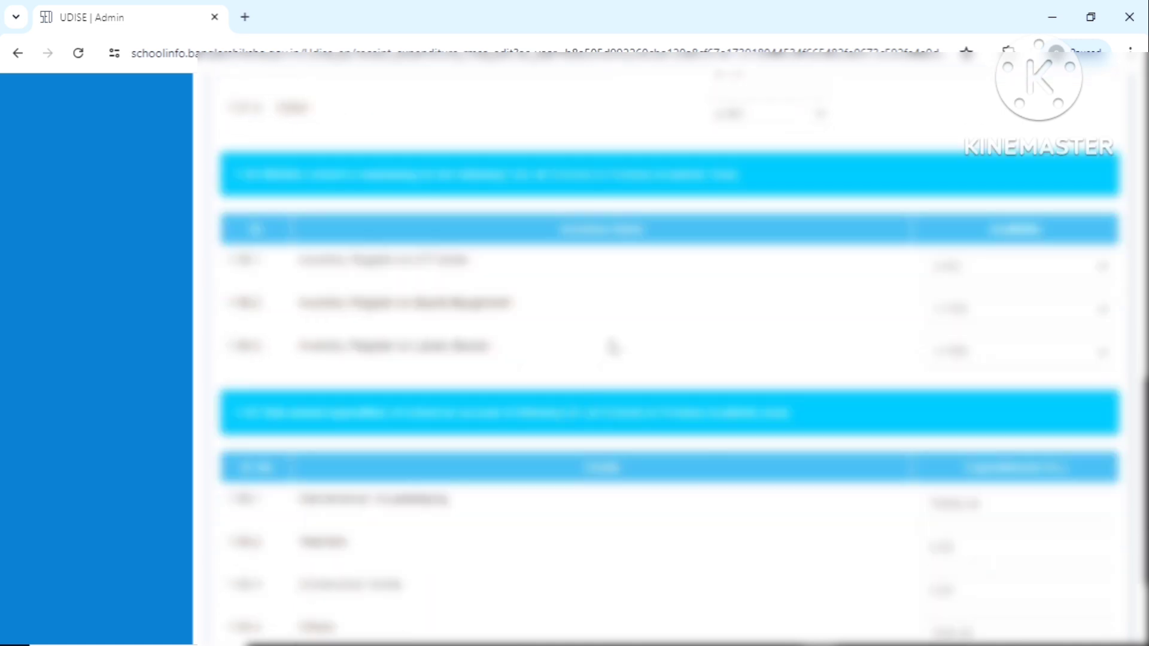
scroll(614, 347, down, 2)
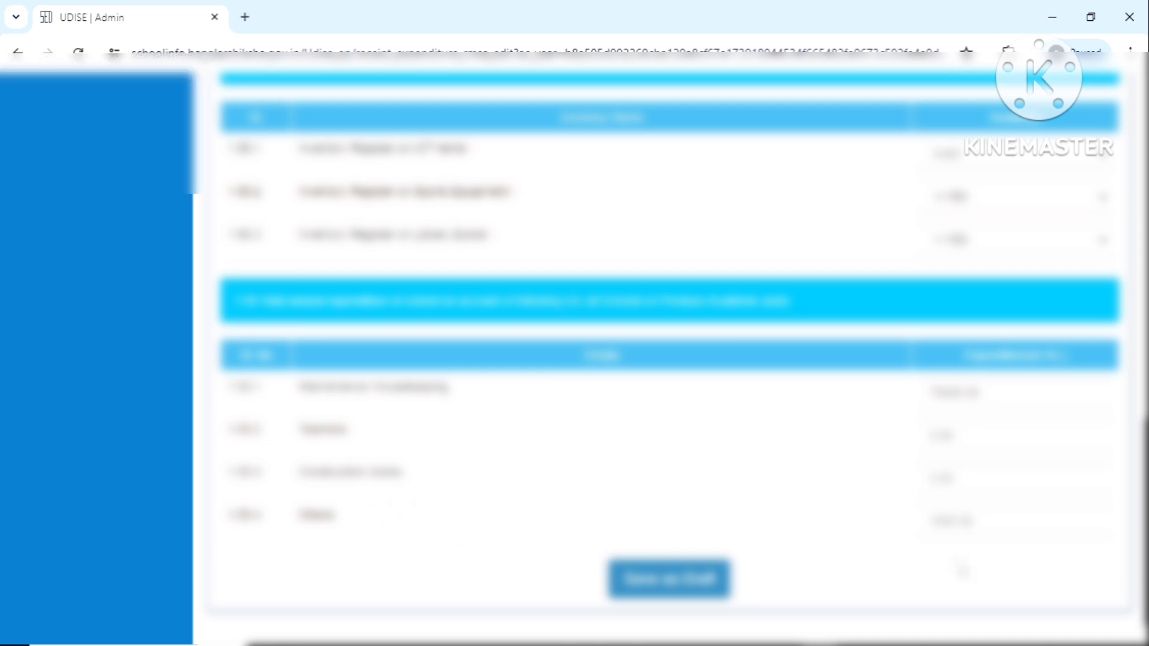
click(675, 590)
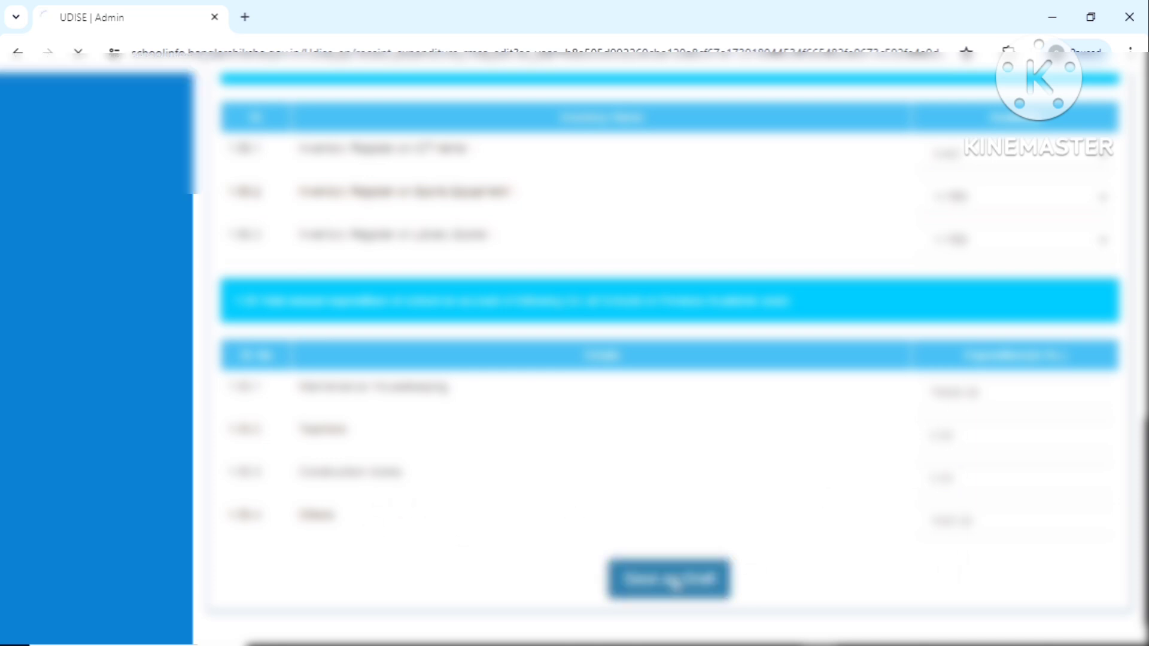
Open the Mid Day Meal section for editing and review the kitchen details and school bank account details.
scroll(746, 419, down, 6)
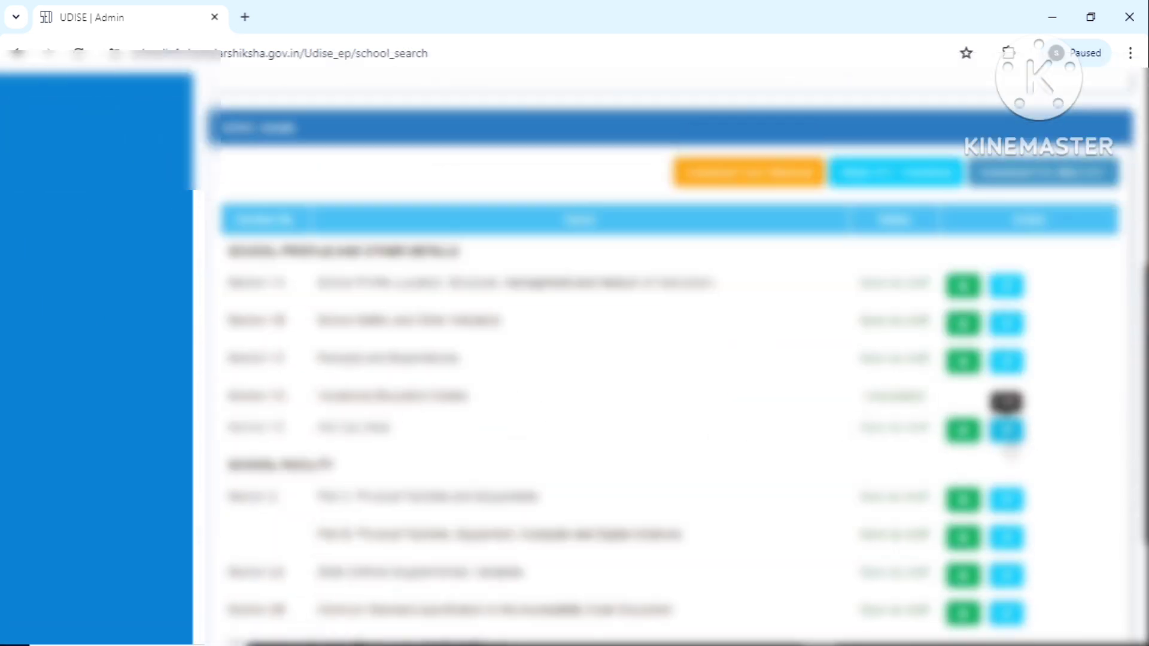
click(1007, 432)
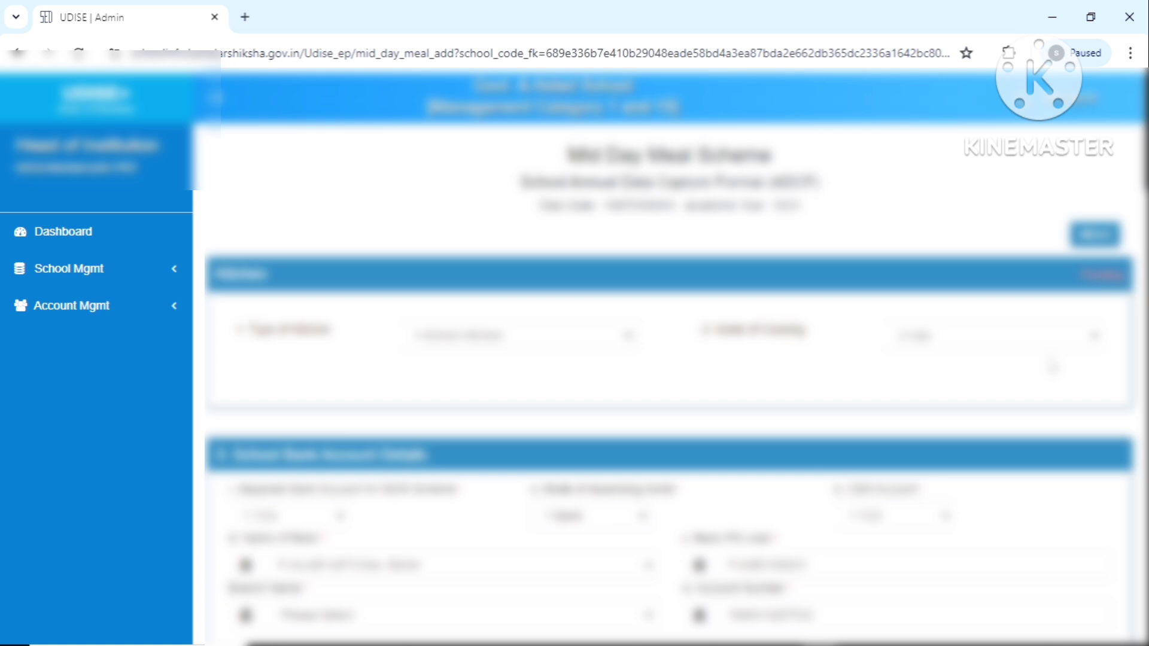
scroll(1054, 367, down, 5)
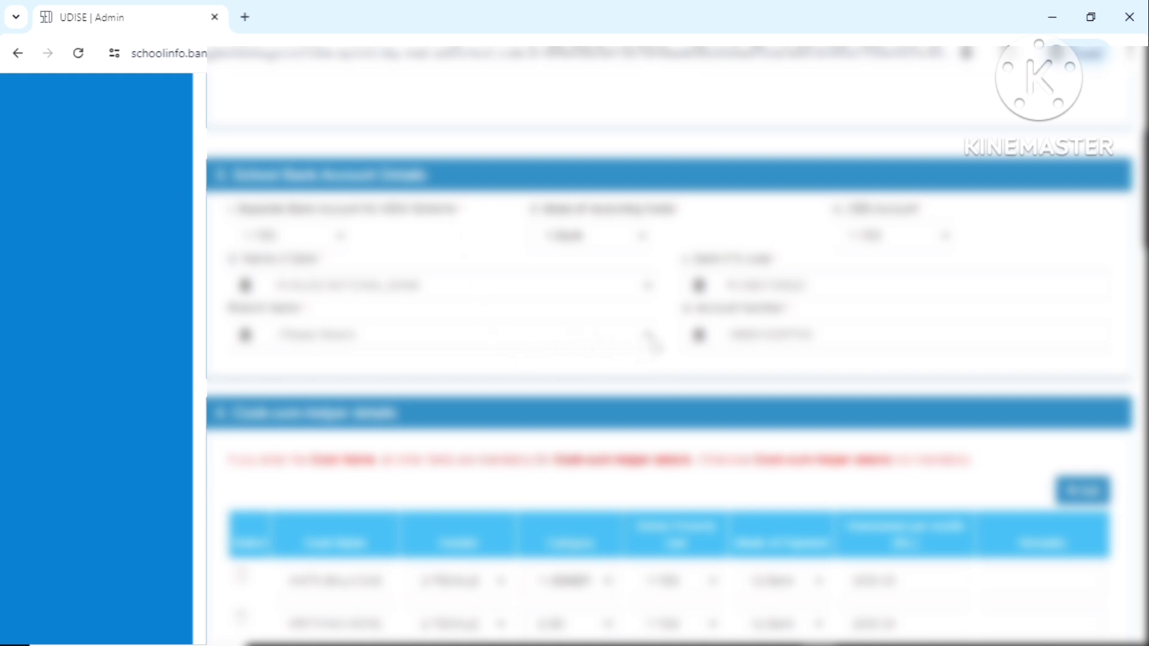
Select the bank's branch name under School Bank Account Details and check the cook-cum-helper details.
click(651, 343)
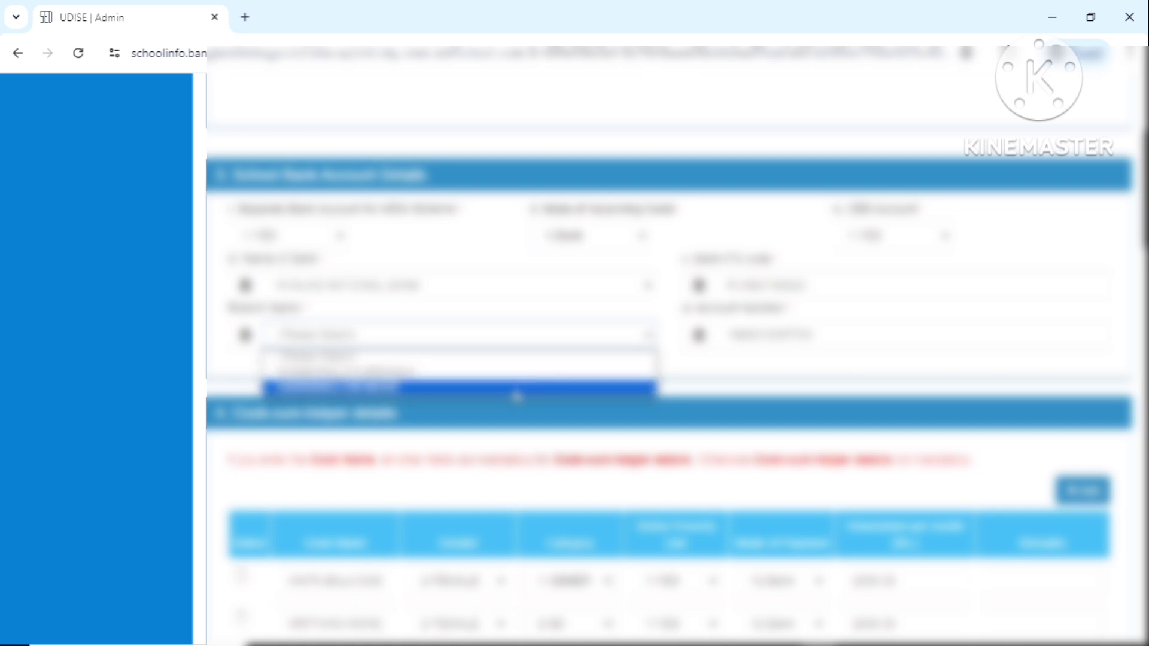
click(517, 391)
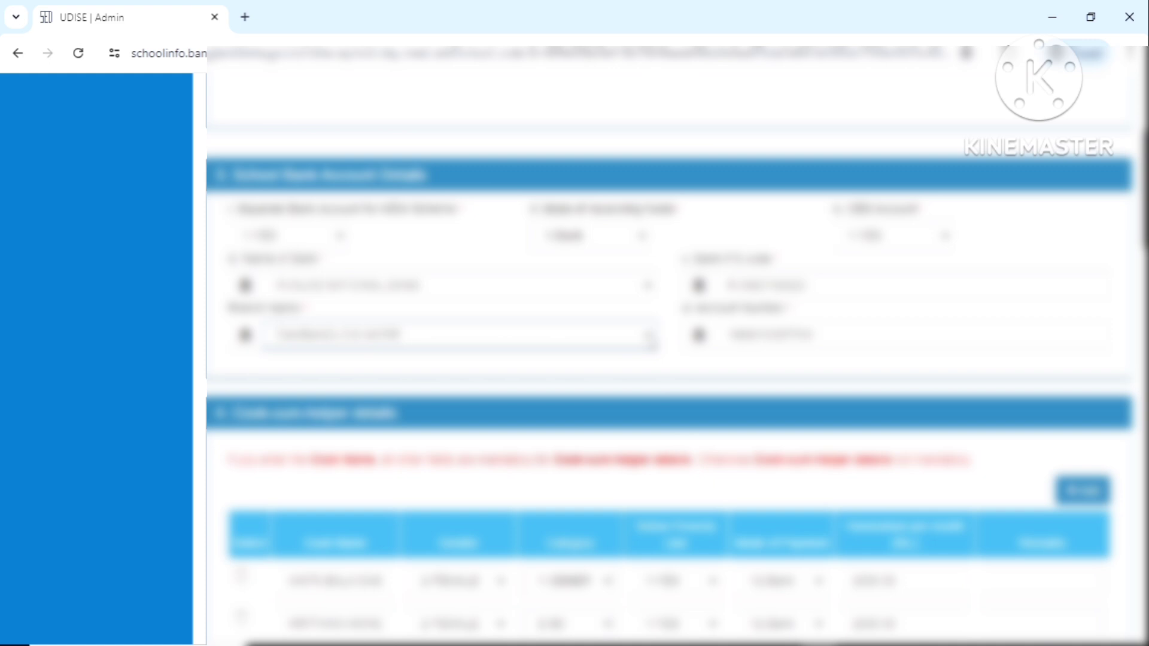
scroll(788, 331, down, 2)
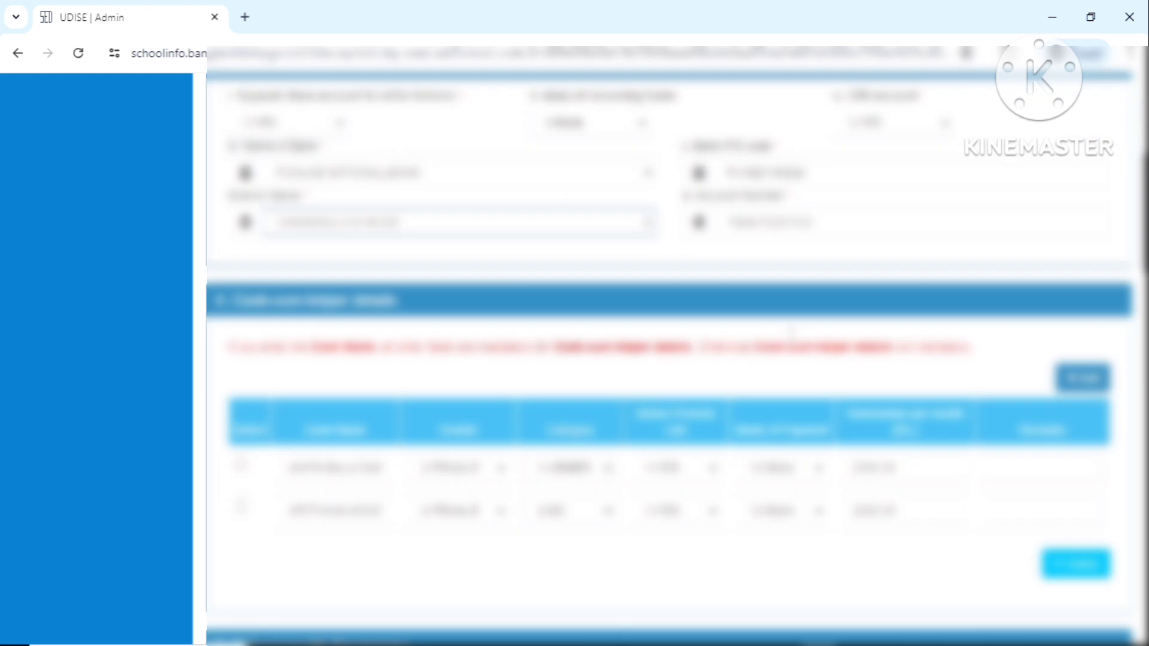
scroll(782, 331, down, 3)
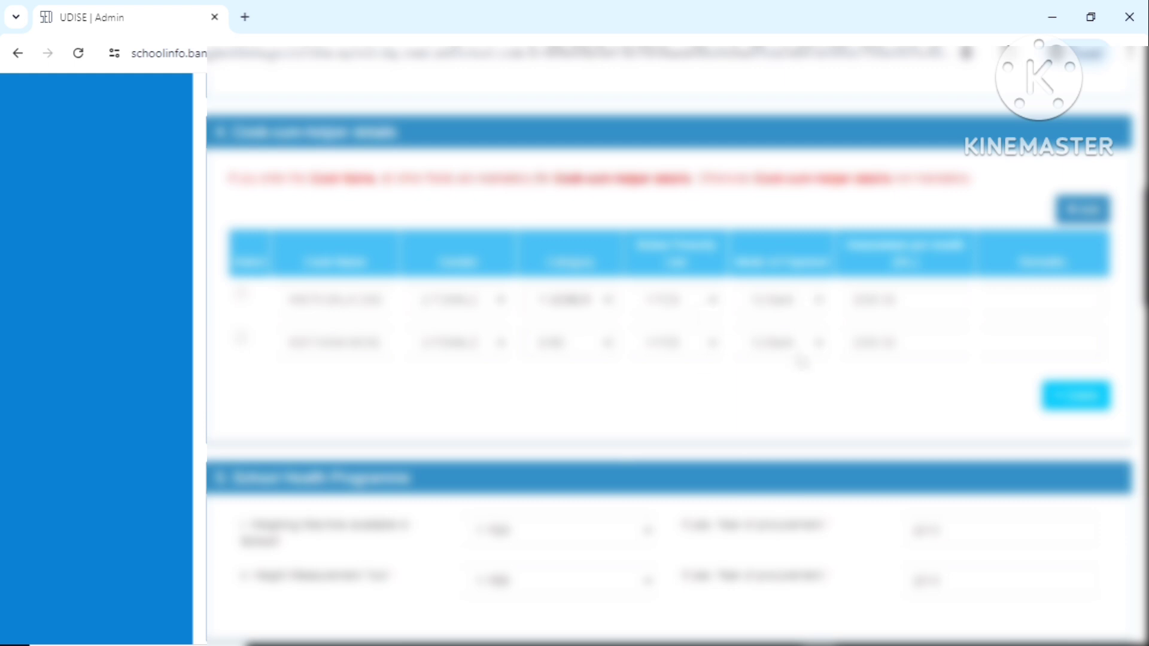
scroll(802, 359, down, 2)
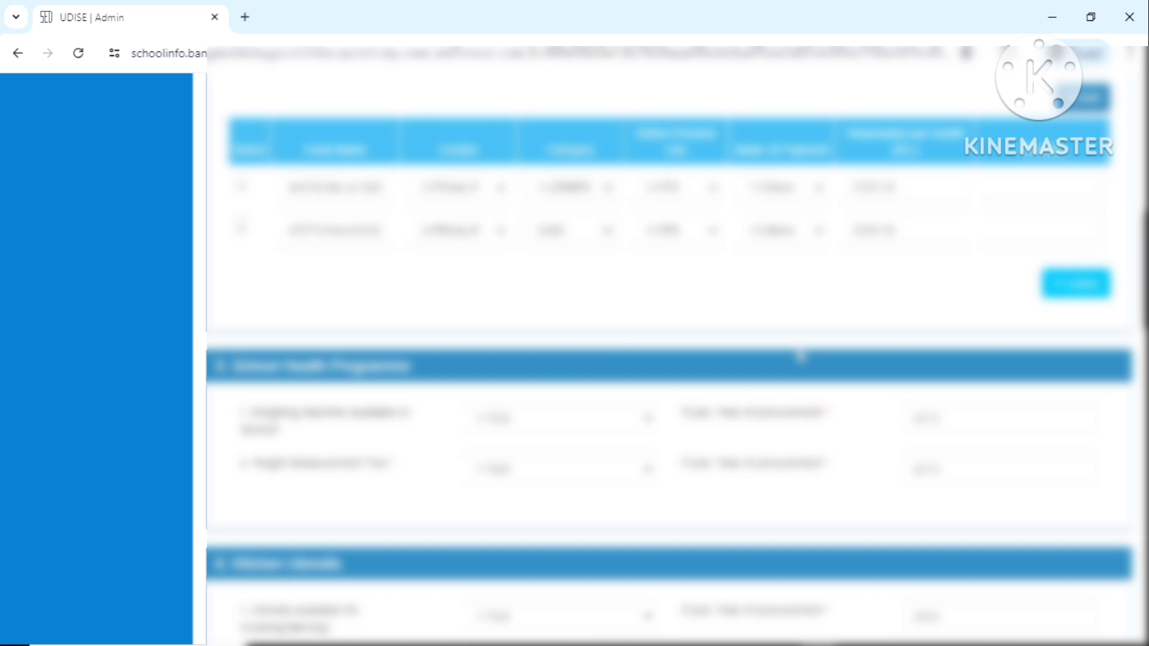
Update the year of procurement for the eating utensils under Kitchen Utensils.
scroll(801, 357, down, 4)
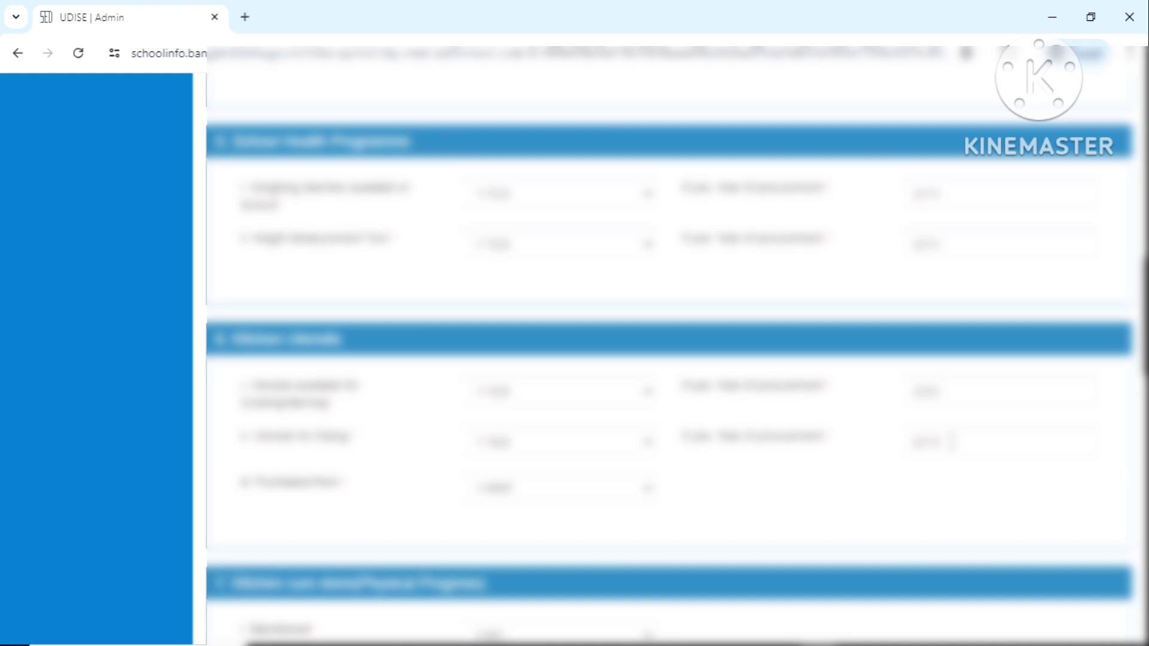
click(951, 442)
key(BackSpace)
key(BackSpace)
text(20)
Review the remaining Mid Day Meal entries from Kitchen-cum-store through Kitchen Garden and save the section as draft.
scroll(715, 502, down, 4)
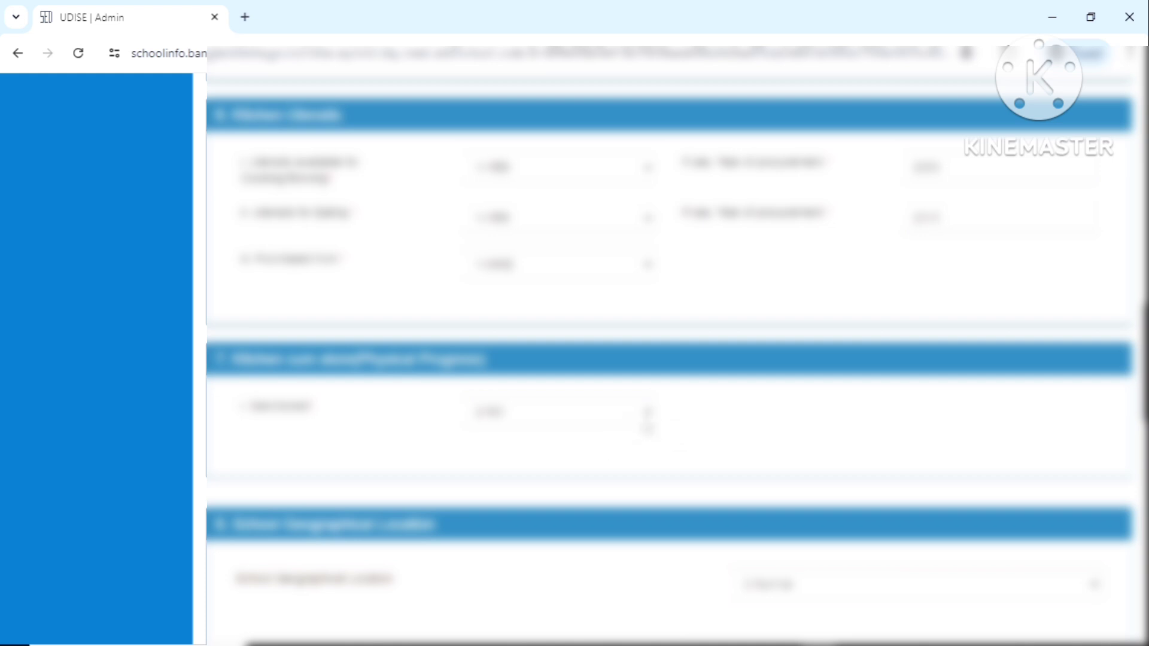
scroll(681, 433, down, 3)
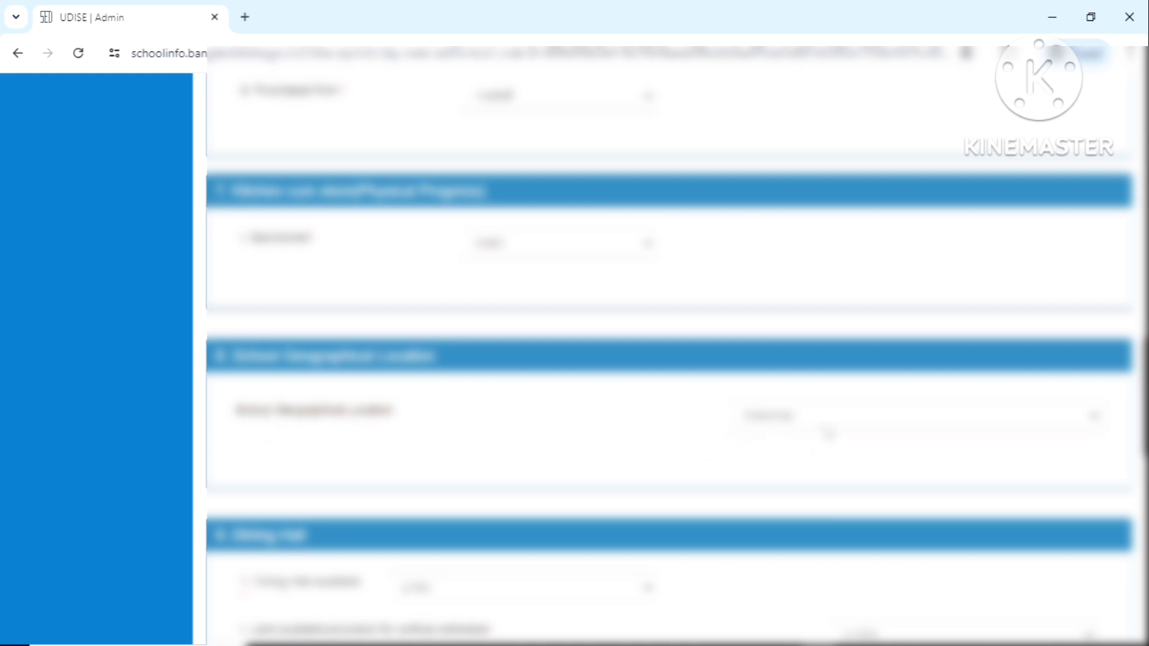
scroll(830, 434, down, 3)
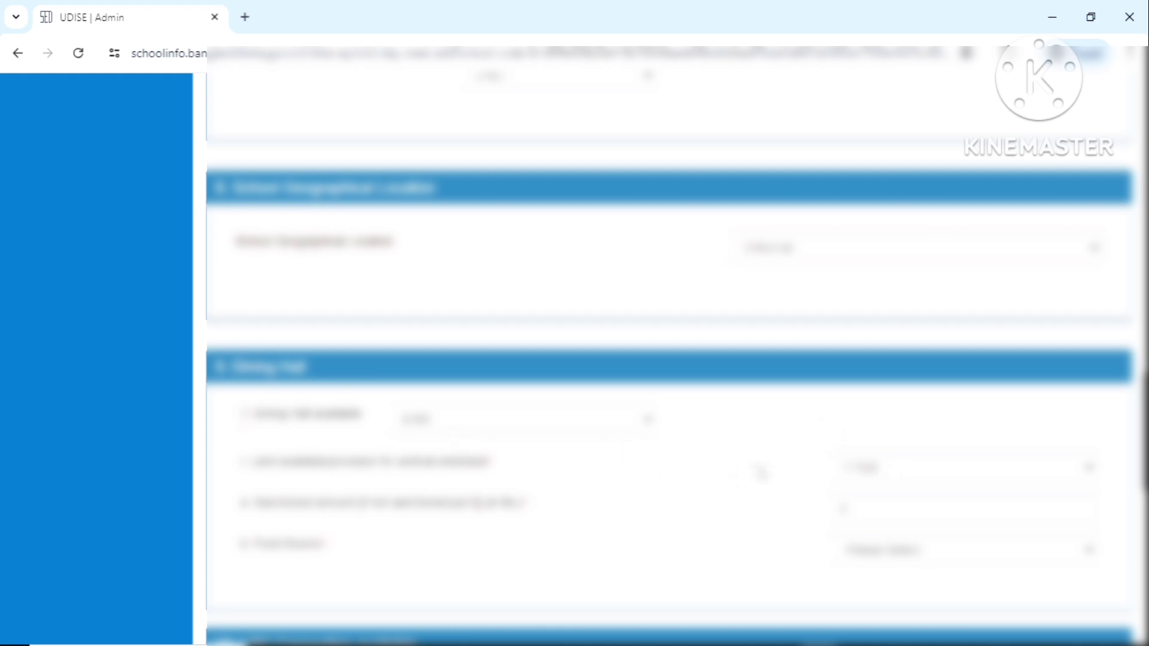
scroll(760, 473, down, 2)
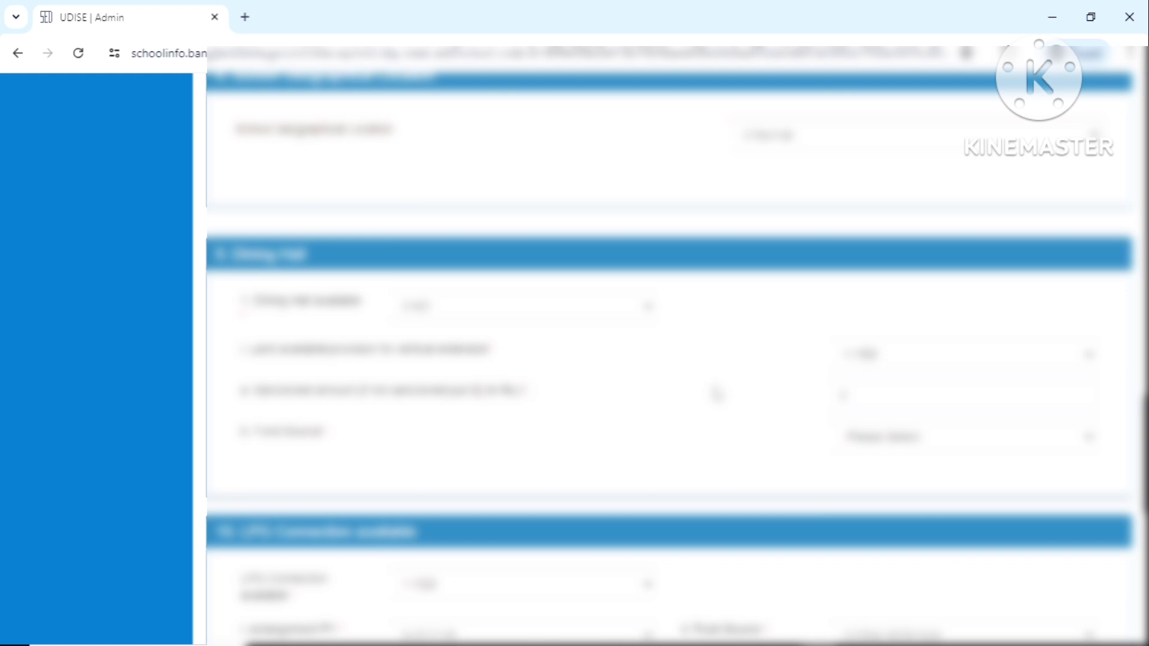
scroll(971, 446, down, 3)
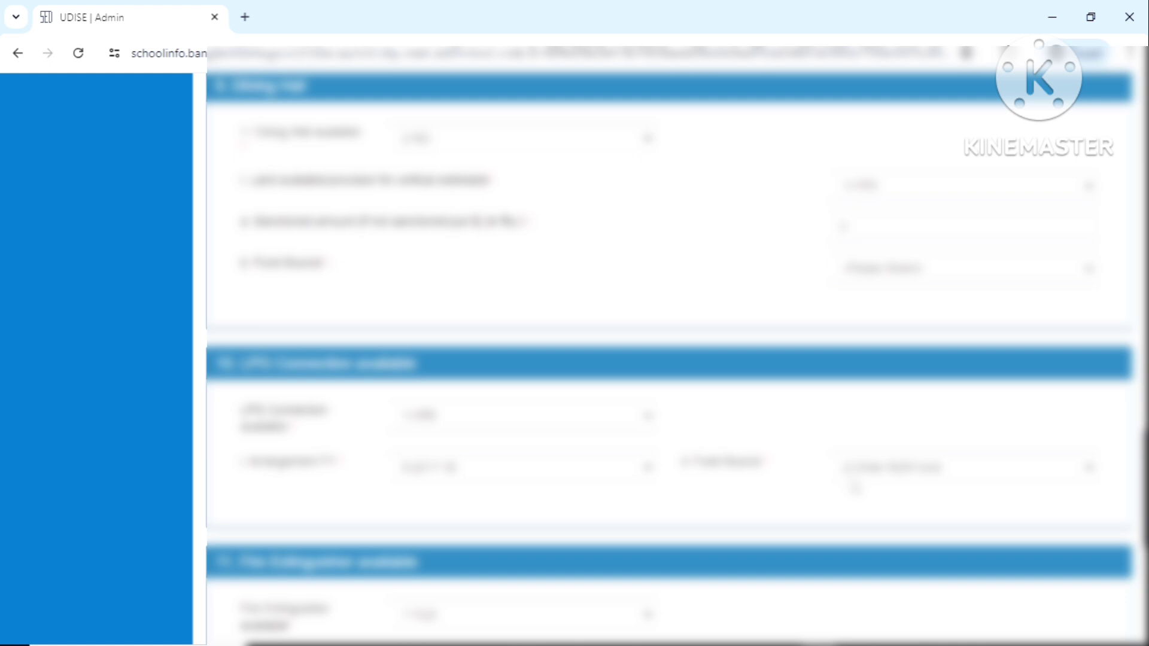
scroll(856, 488, down, 4)
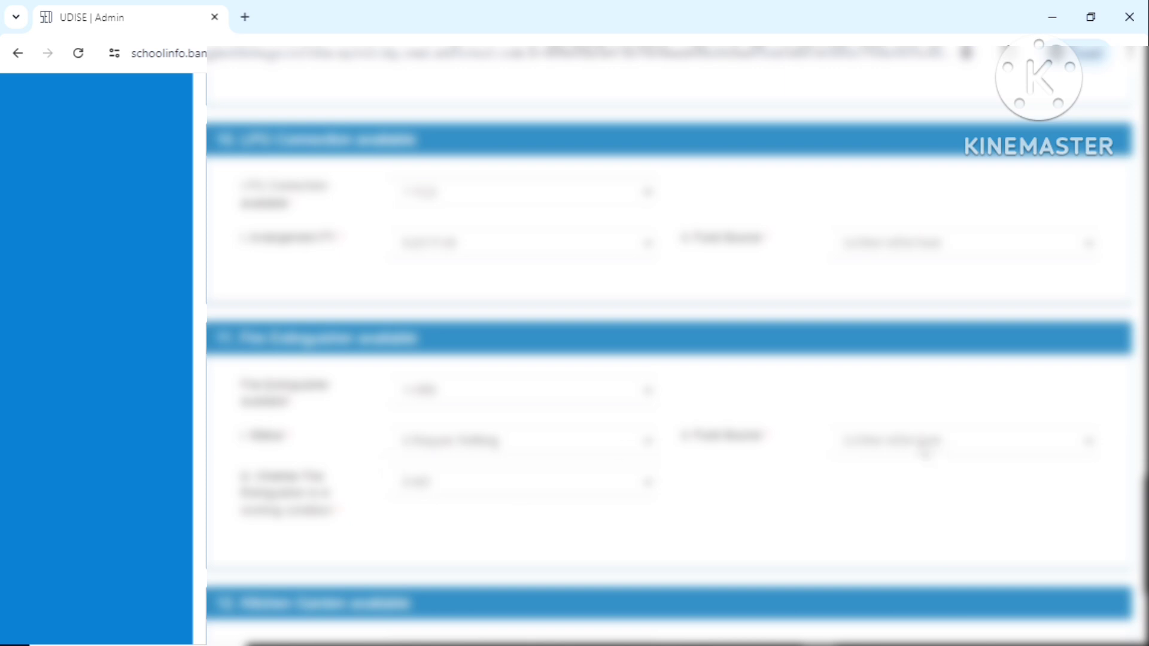
scroll(925, 450, down, 4)
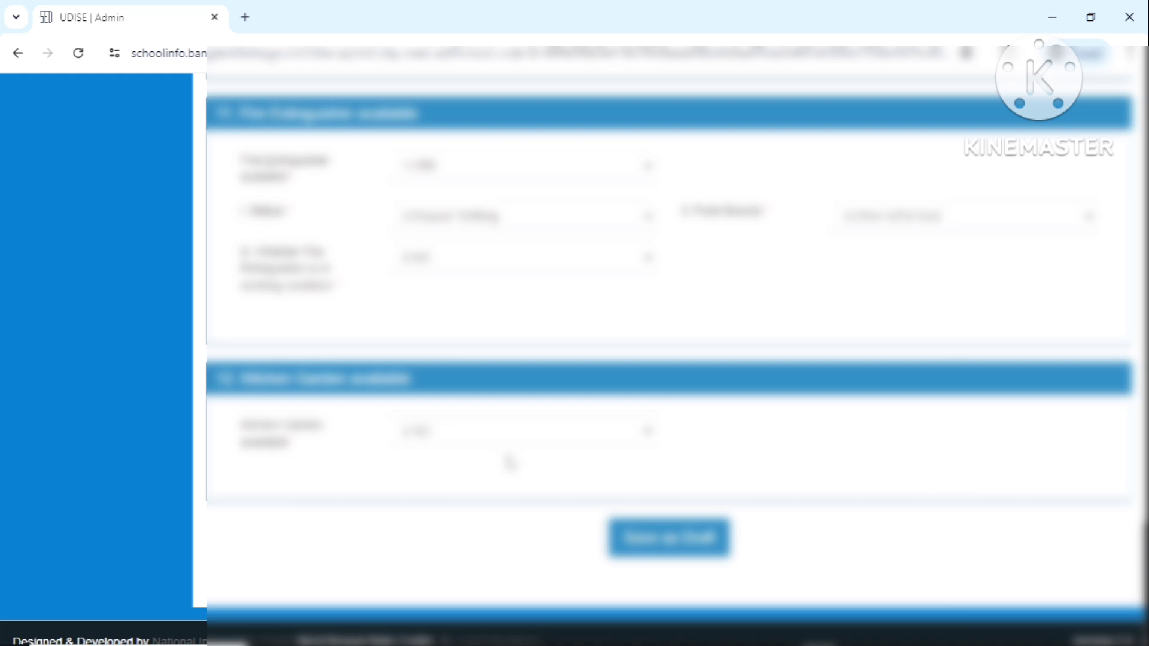
click(673, 547)
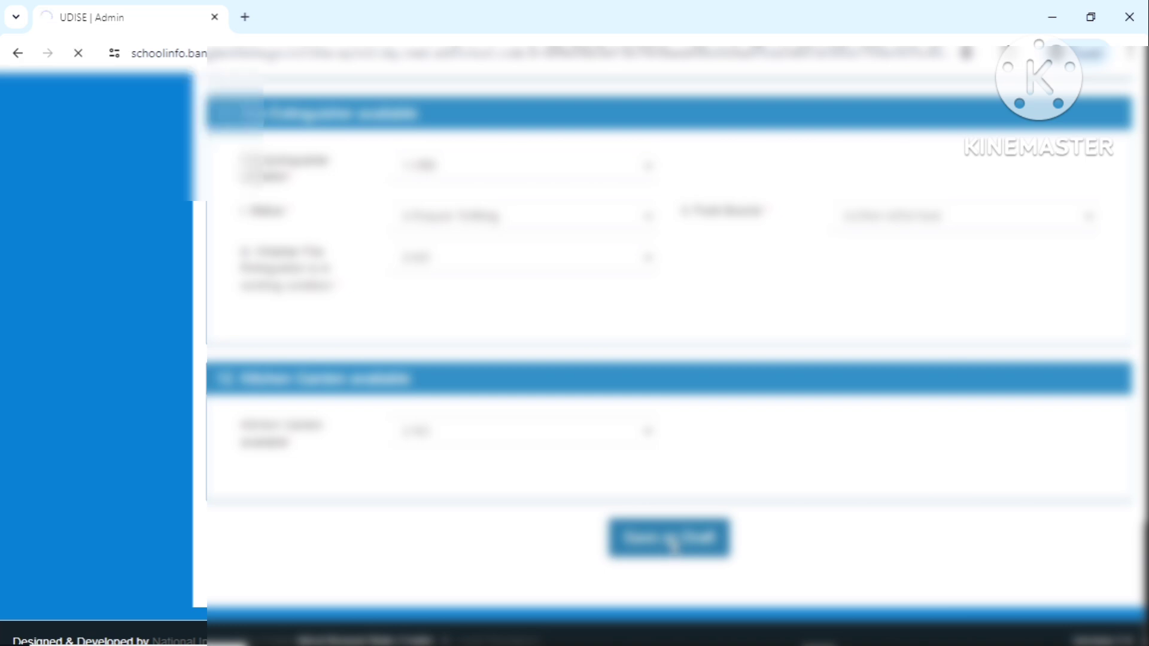